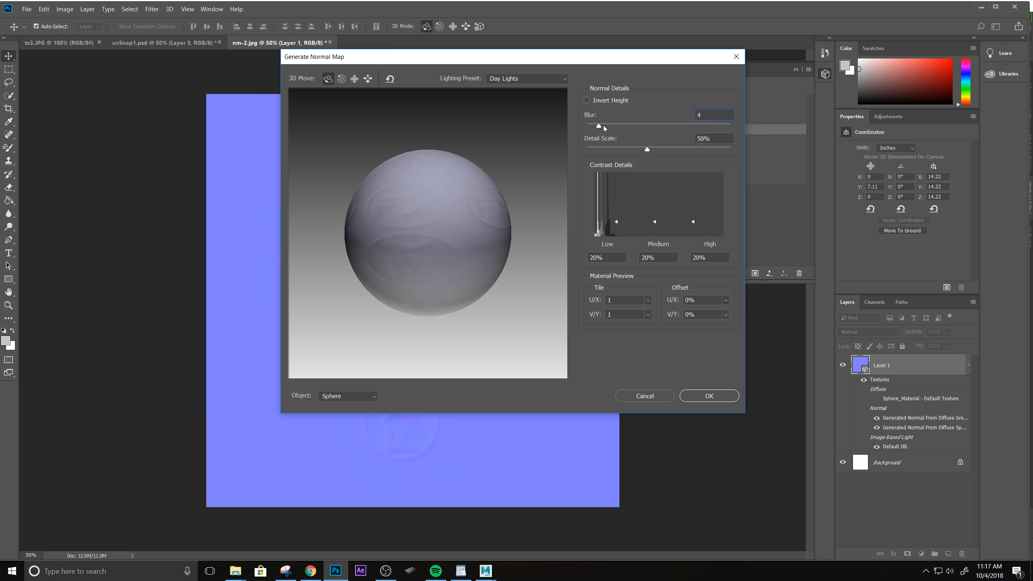
Raise the normal map's detail scale to 64% and generate the map.
left_click(652, 149)
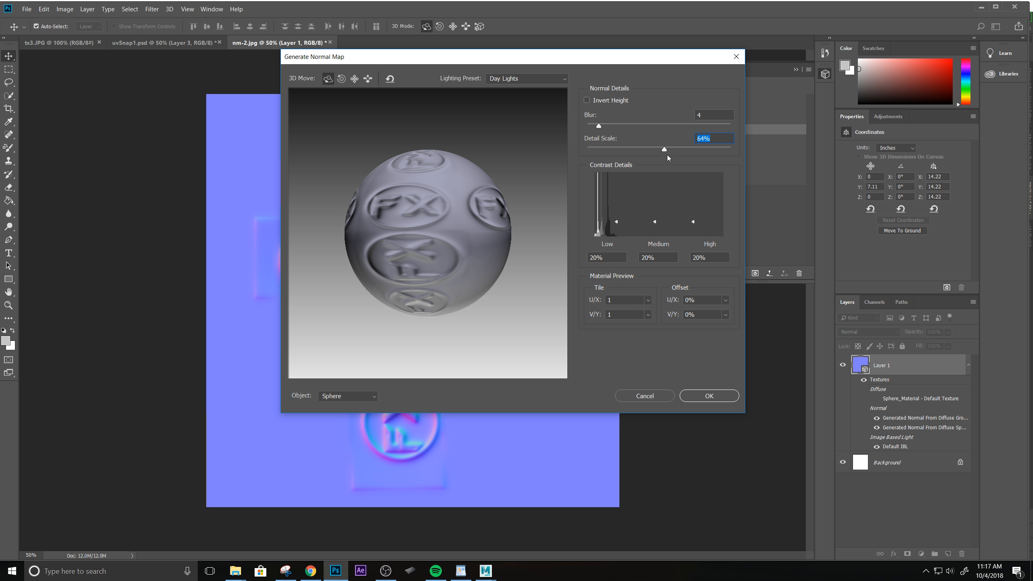
left_click(704, 142)
left_click(709, 396)
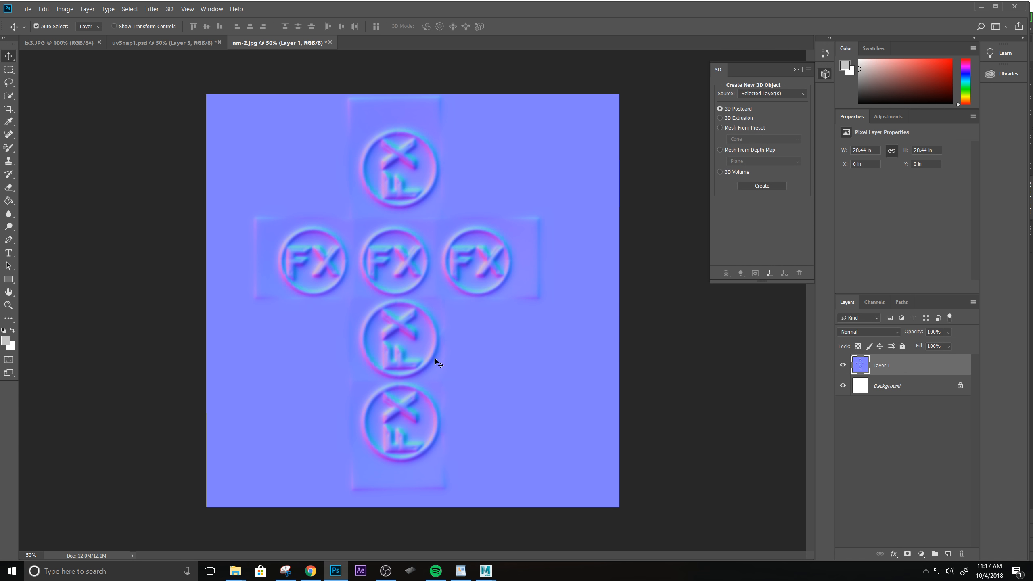
Merge Layer 1 into the Background and save the normal map as nm-2.jpg.
key("ctrl")
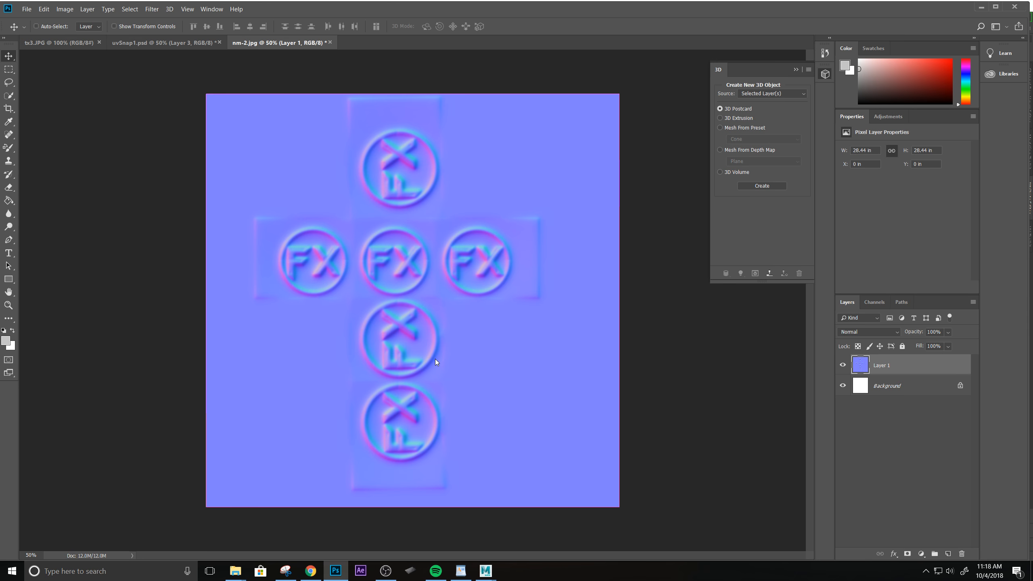
key("ctrl+s")
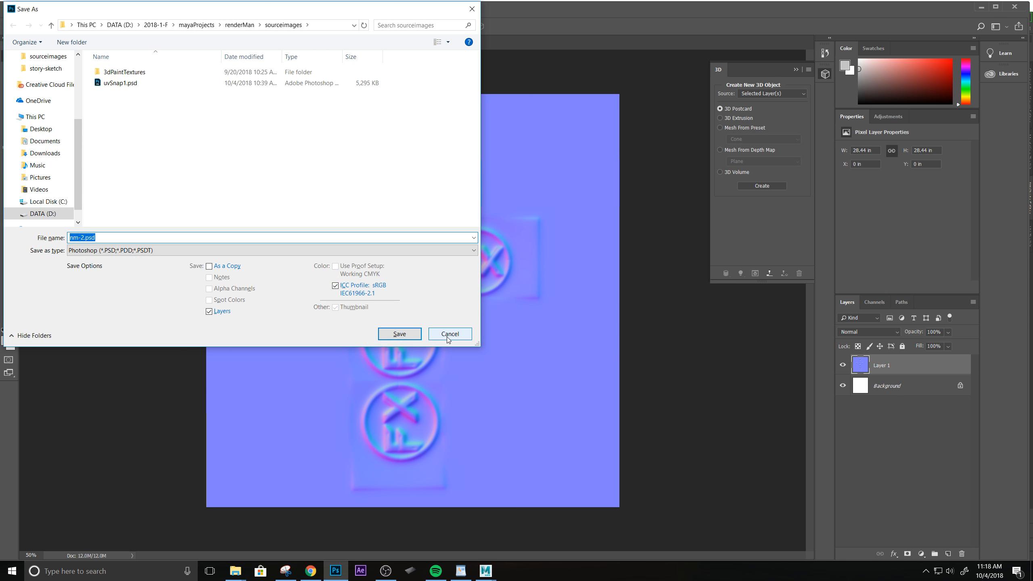
left_click(447, 336)
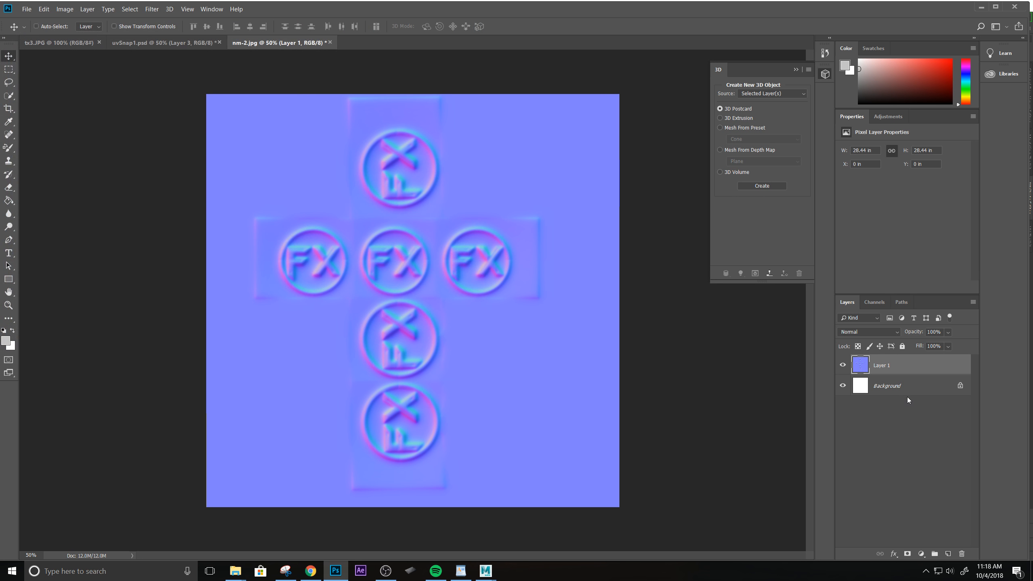
key("ctrl+e")
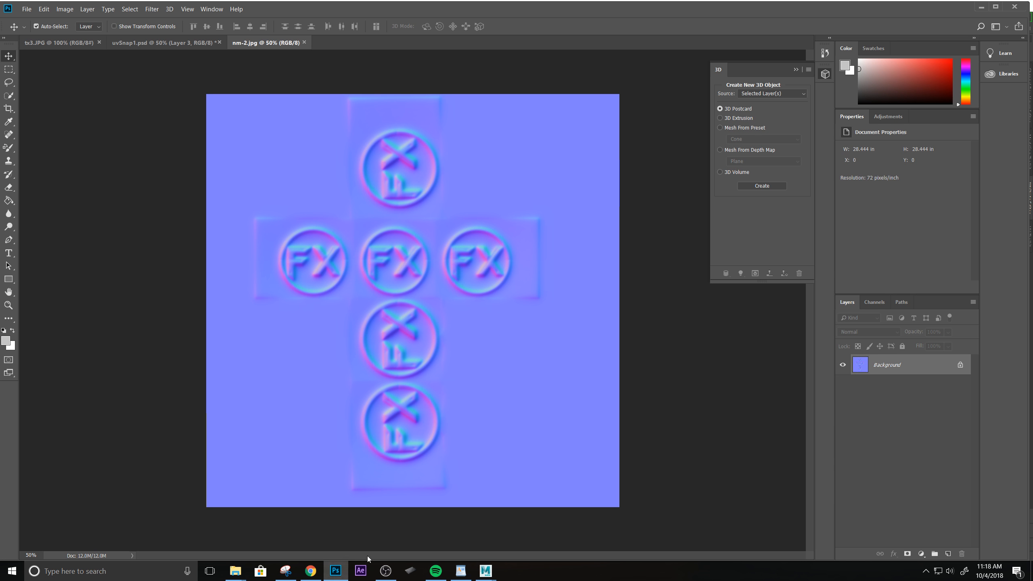
Switch to Maya, collapse the UV Editor, and show the PxrSurface1 attributes of the sphere.
mouse_move(486, 571)
left_click(535, 522)
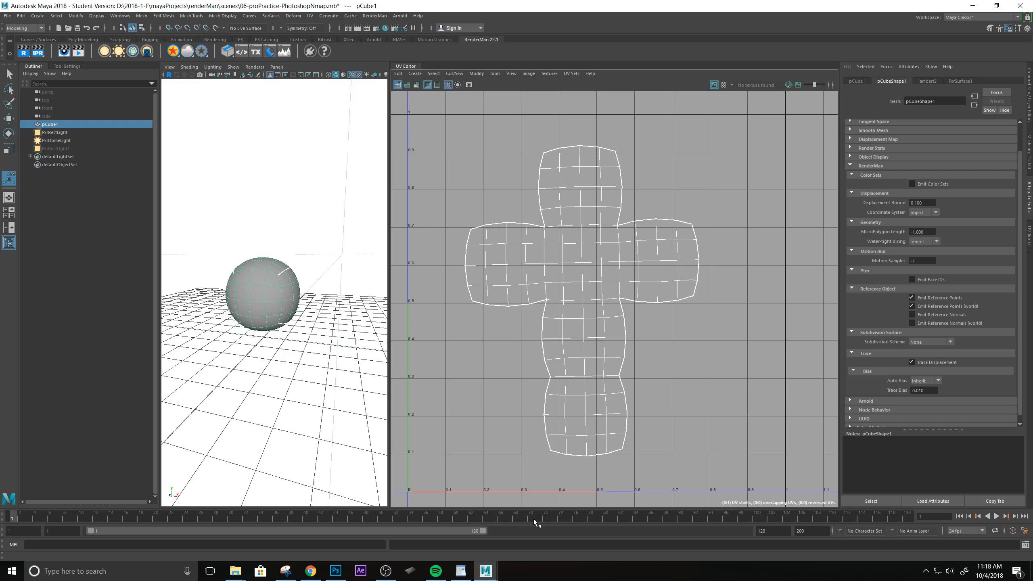
left_click(405, 66)
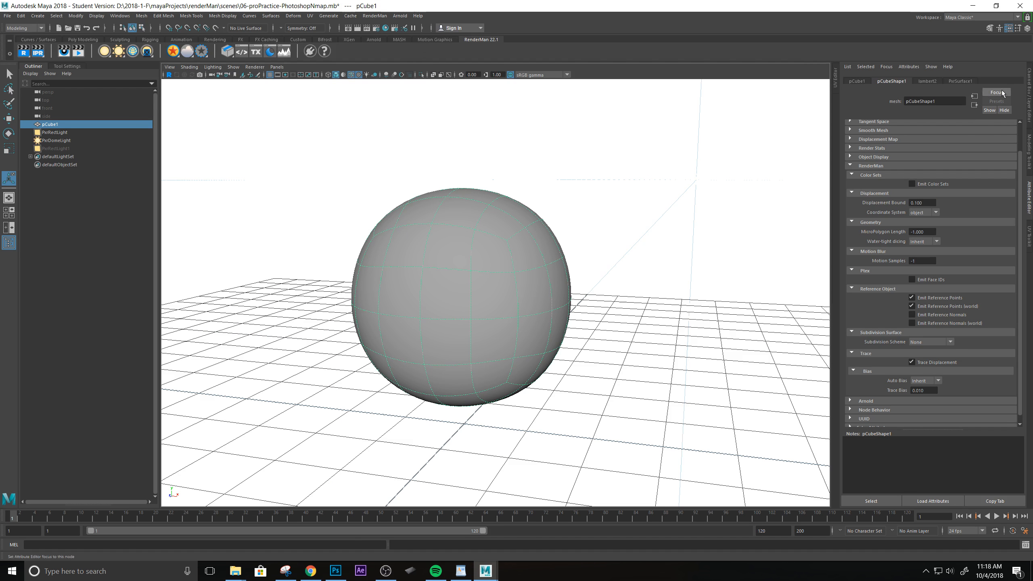
right_click_drag(508, 253, 551, 244)
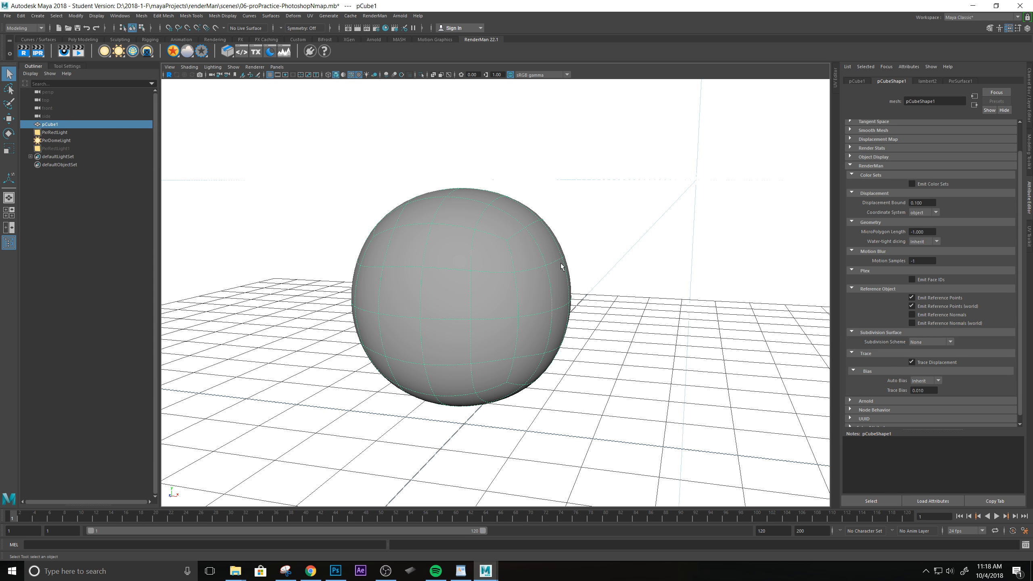
left_click(957, 81)
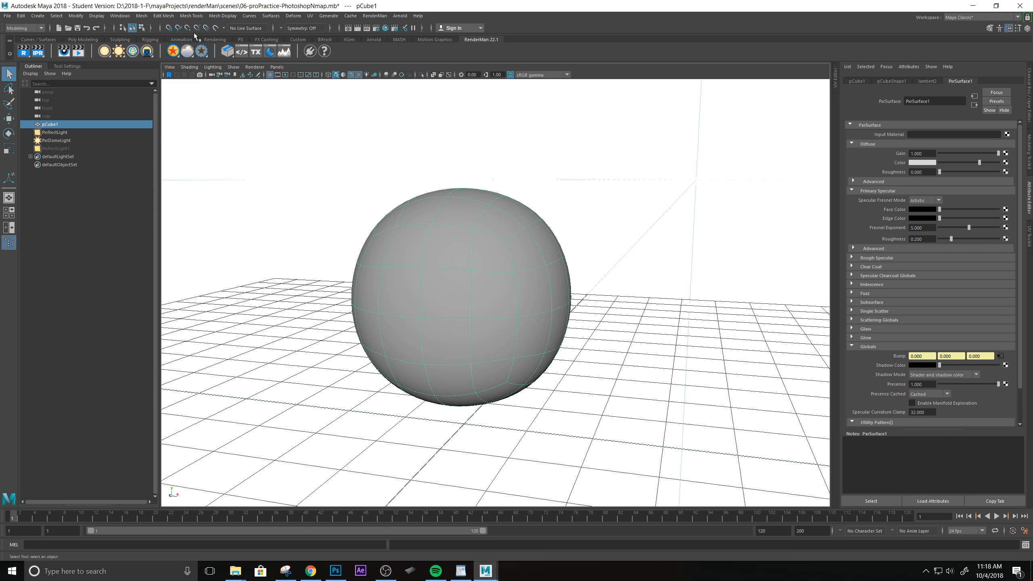
Open the Hypershade and delete the tx1.jpg texture, its placement node and PxrNormalMap1 from the PxrSurface1 network.
left_click(385, 28)
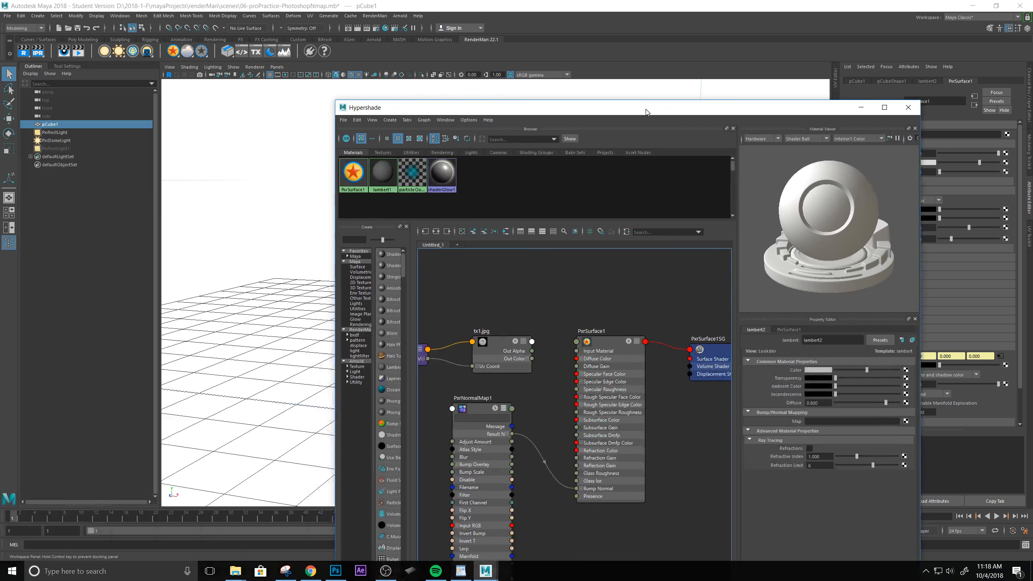
left_click_drag(647, 112, 618, 78)
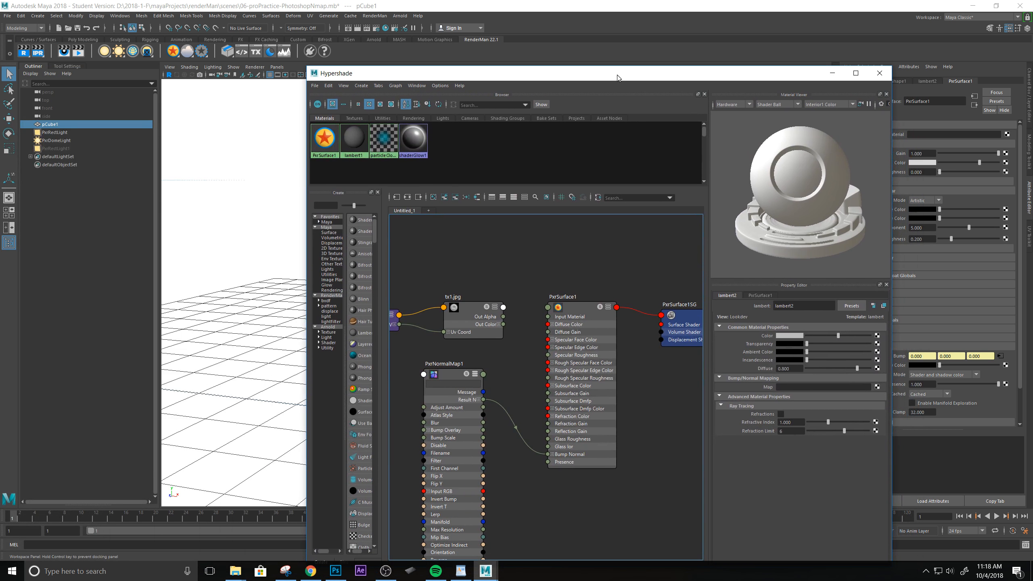
scroll(559, 447, "down", 3)
left_click_drag(438, 337, 549, 546)
key("Delete")
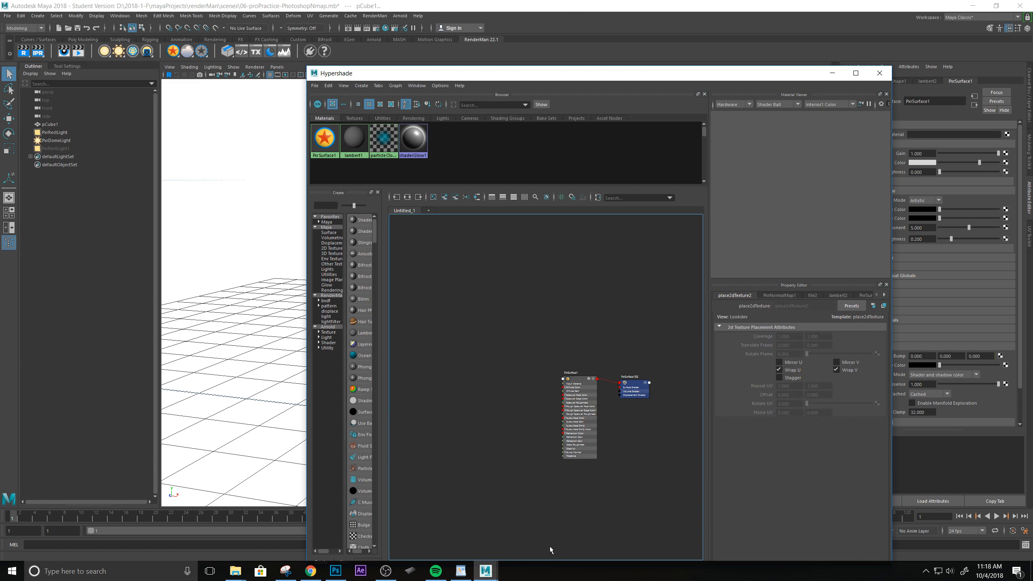
scroll(549, 545, "up", 2)
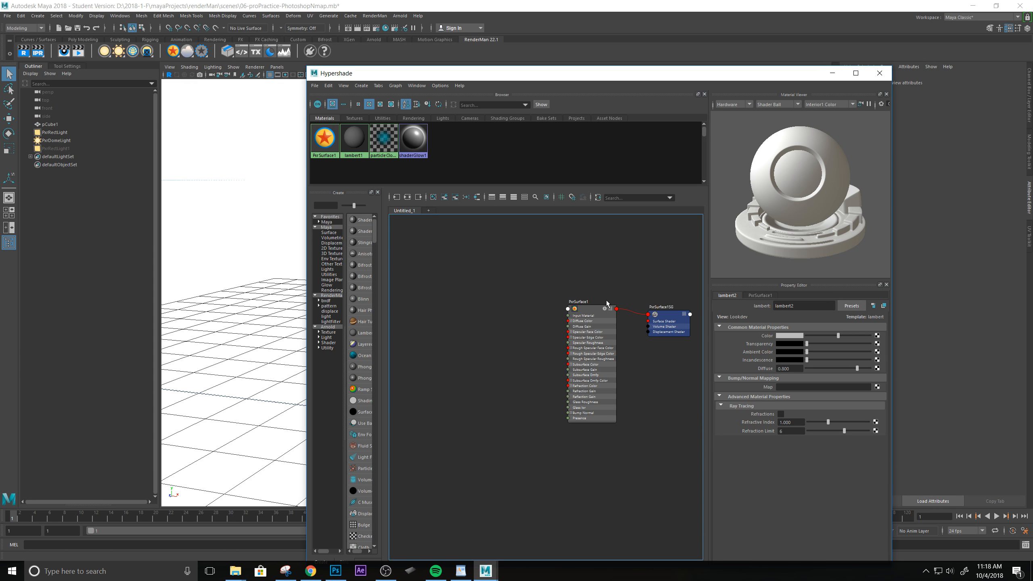
Delete the PxrSurface1 material together with its shading group from the graph.
left_click(324, 141)
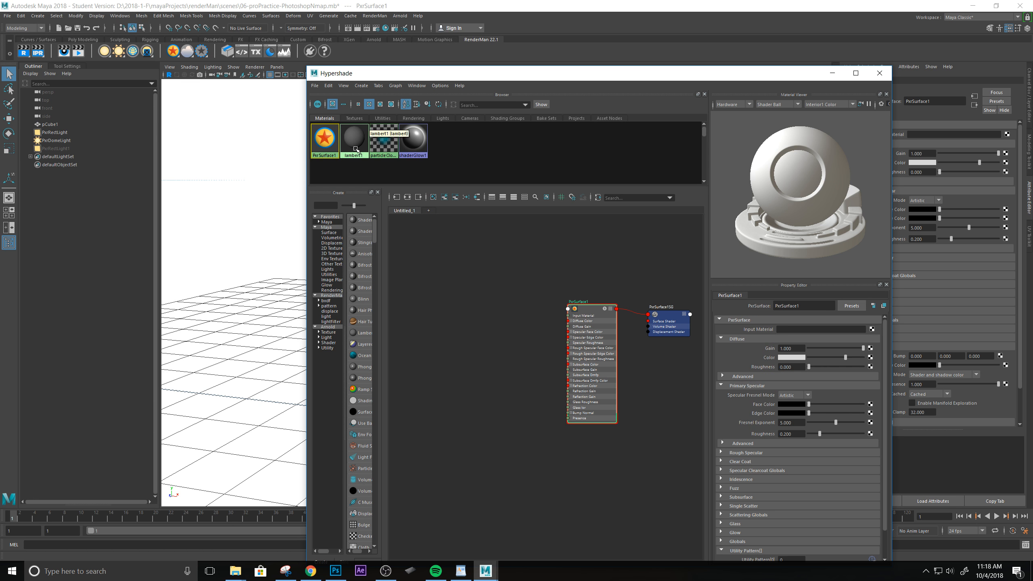
right_click(323, 149)
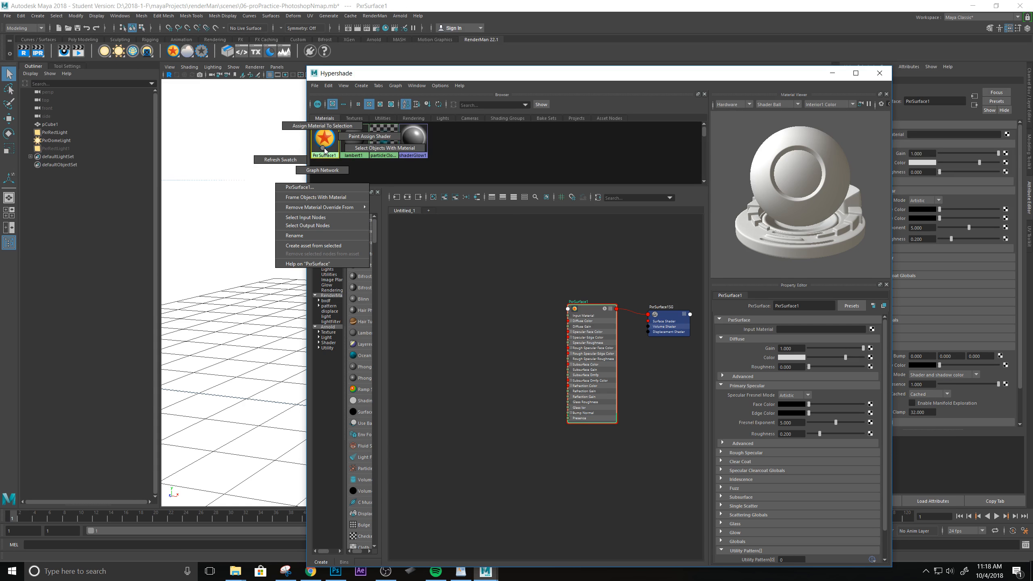
left_click(325, 149)
left_click_drag(534, 258, 705, 477)
key("Delete")
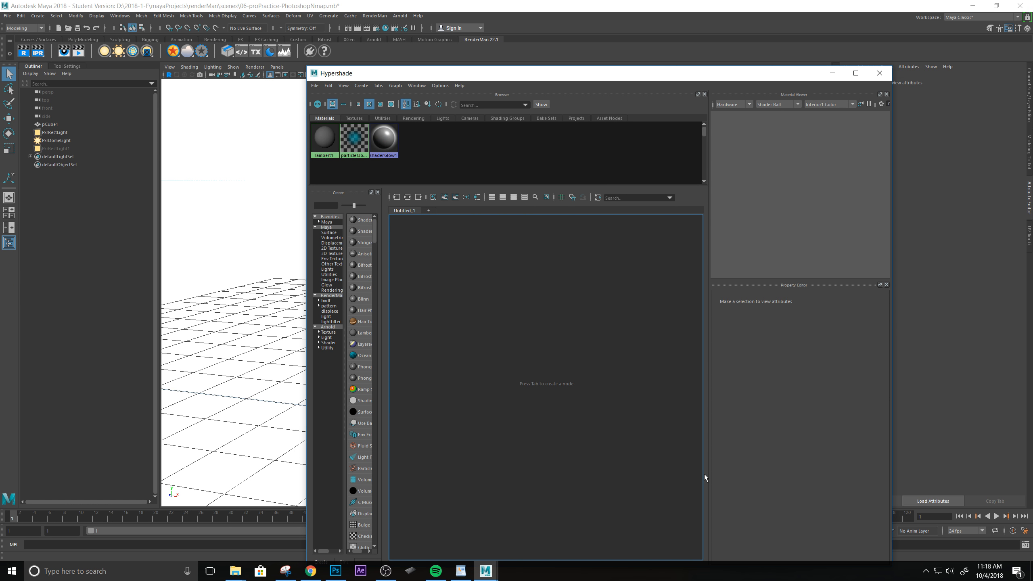
Assign the default lambert1 material's initialShadingGroup to the sphere and close the Hypershade.
left_click_drag(567, 72, 793, 201)
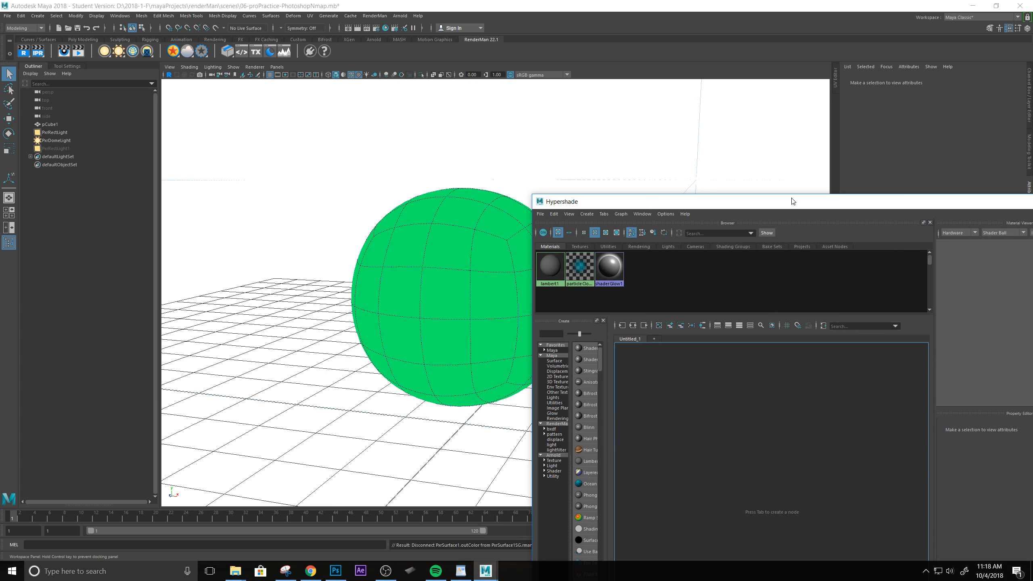
left_click(459, 278)
right_click(546, 270)
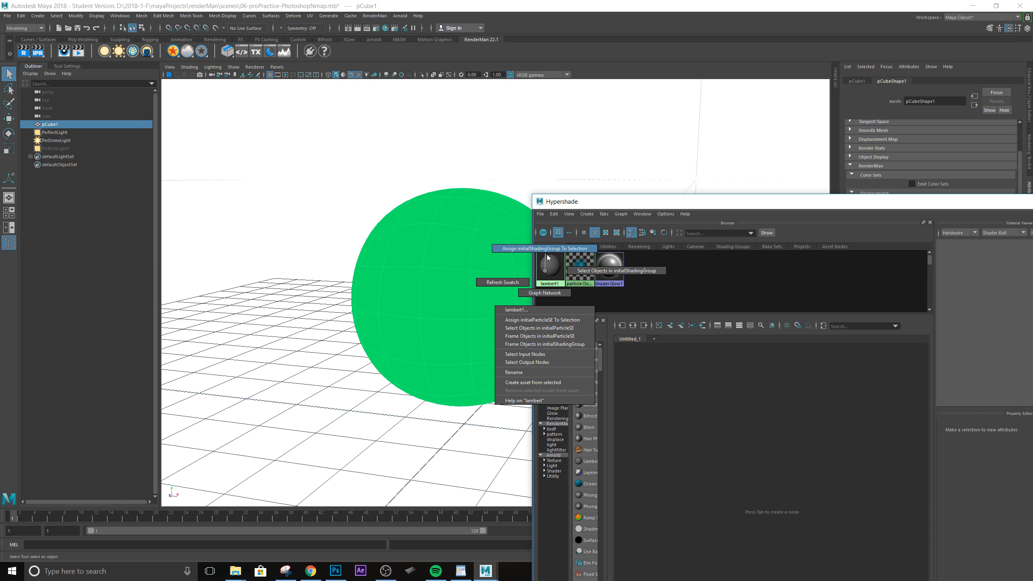
left_click(547, 249)
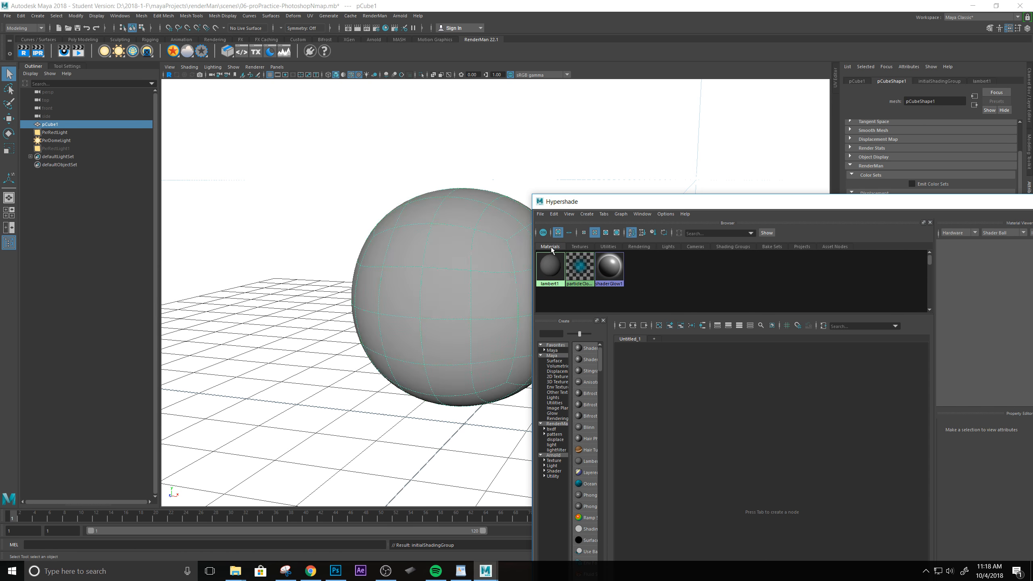
left_click_drag(857, 205, 533, 119)
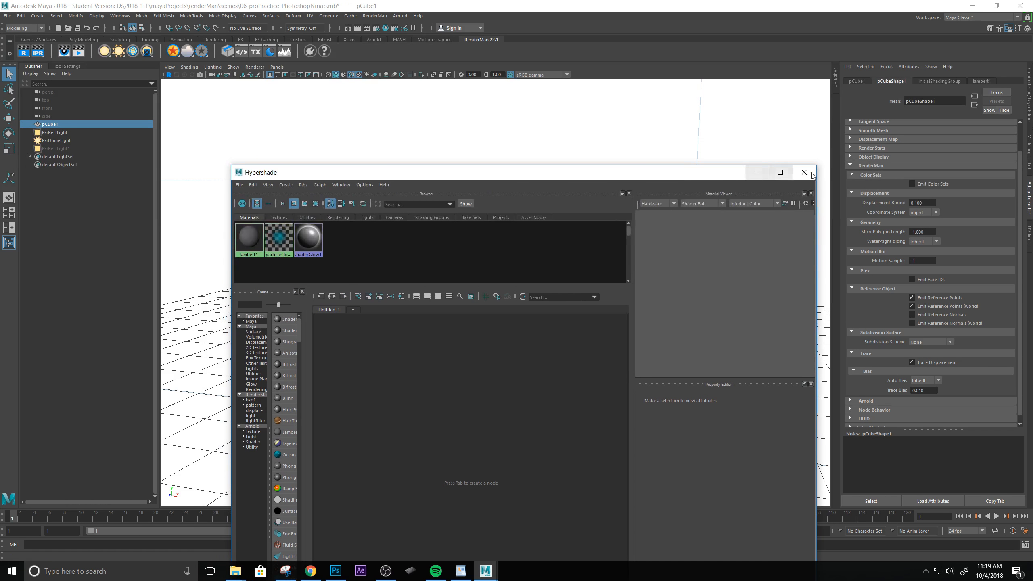
left_click(781, 115)
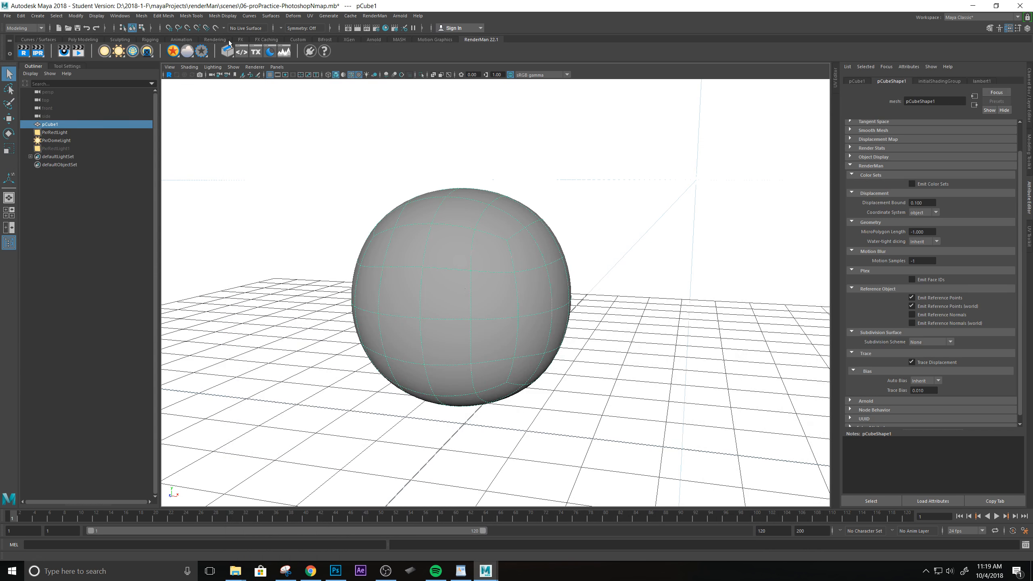
Examine the sphere's initialShadingGroup and lambert1 attributes and the PxrRectLight and PxrDomeLight in the scene.
left_click(297, 39)
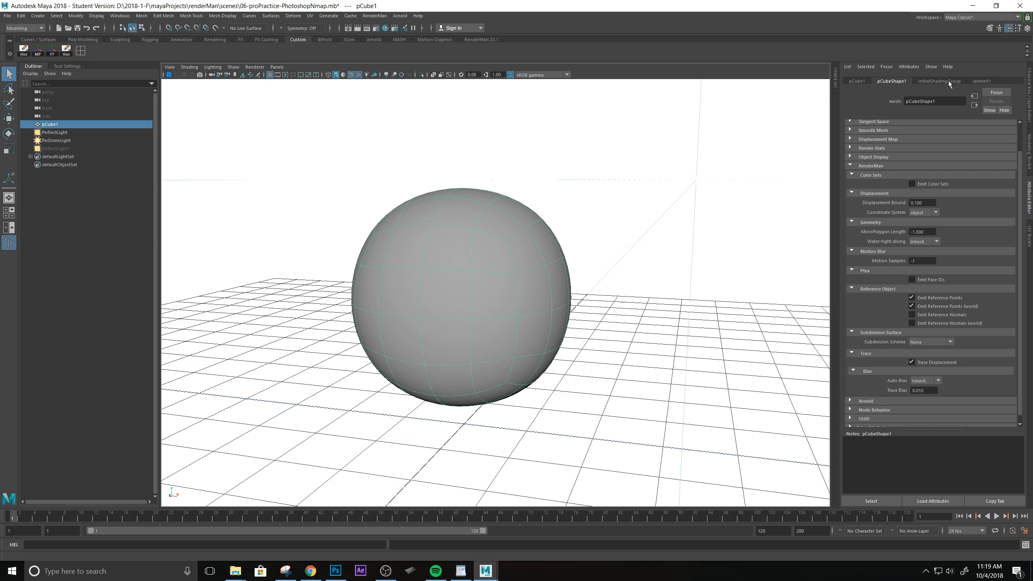
left_click(981, 81)
left_click(935, 81)
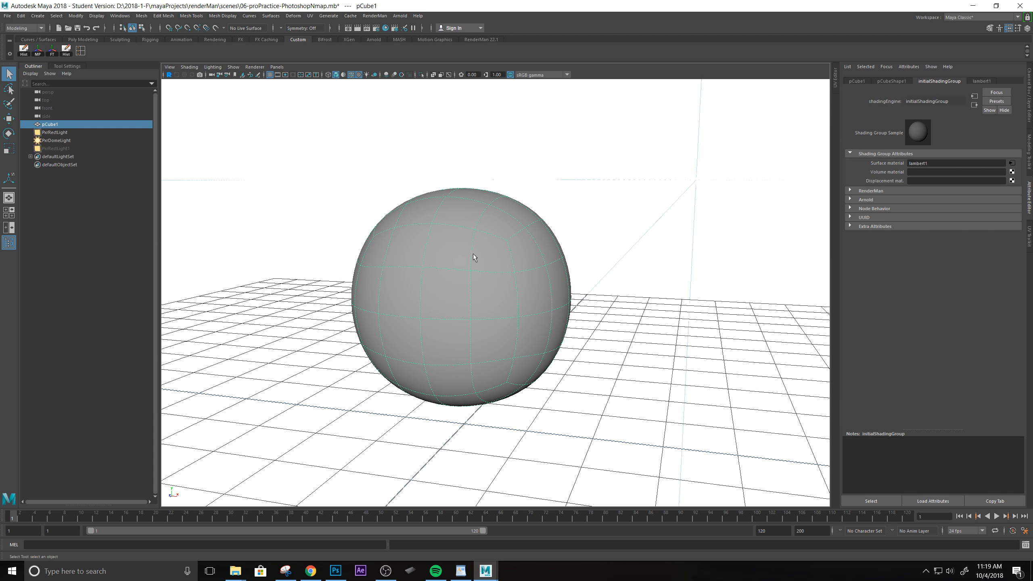
left_click(53, 140)
left_click(54, 133)
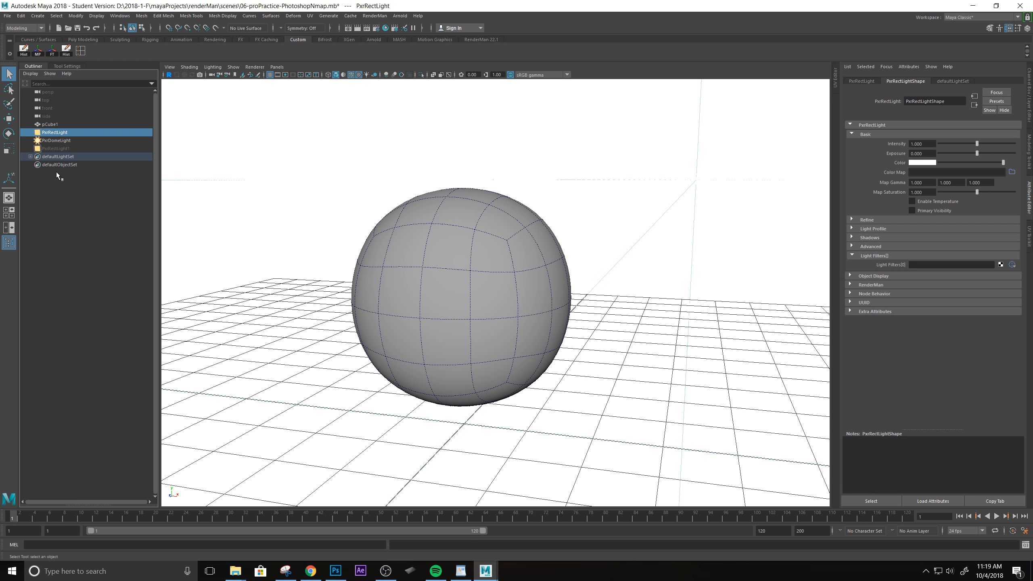
scroll(531, 253, "down", 4)
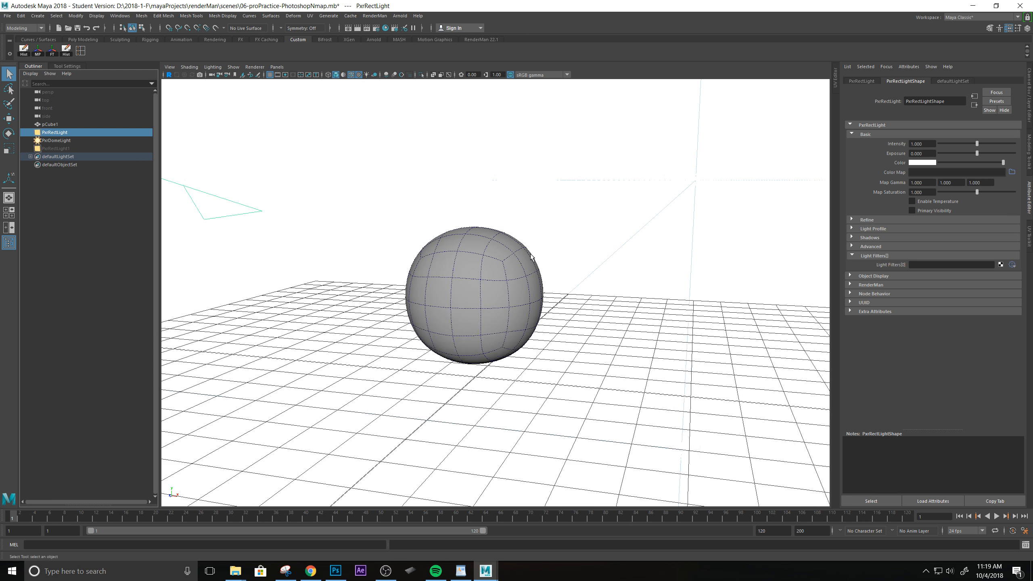
left_click(57, 140)
left_click(57, 133)
scroll(558, 294, "down", 2)
scroll(559, 294, "up", 4)
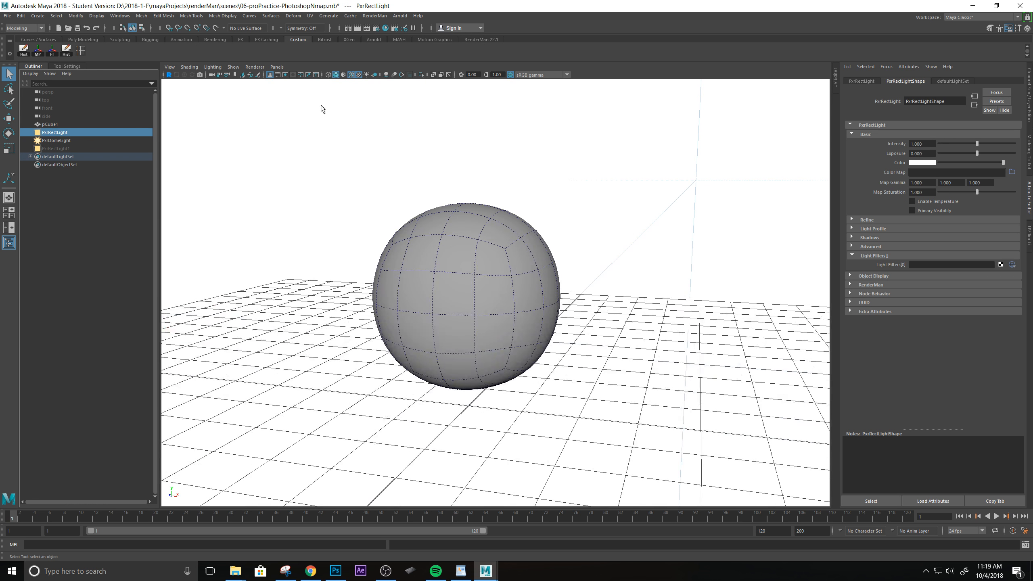
Assign a new RenderMan PxrSurface material to the sphere and show the material's attributes.
left_click(478, 268)
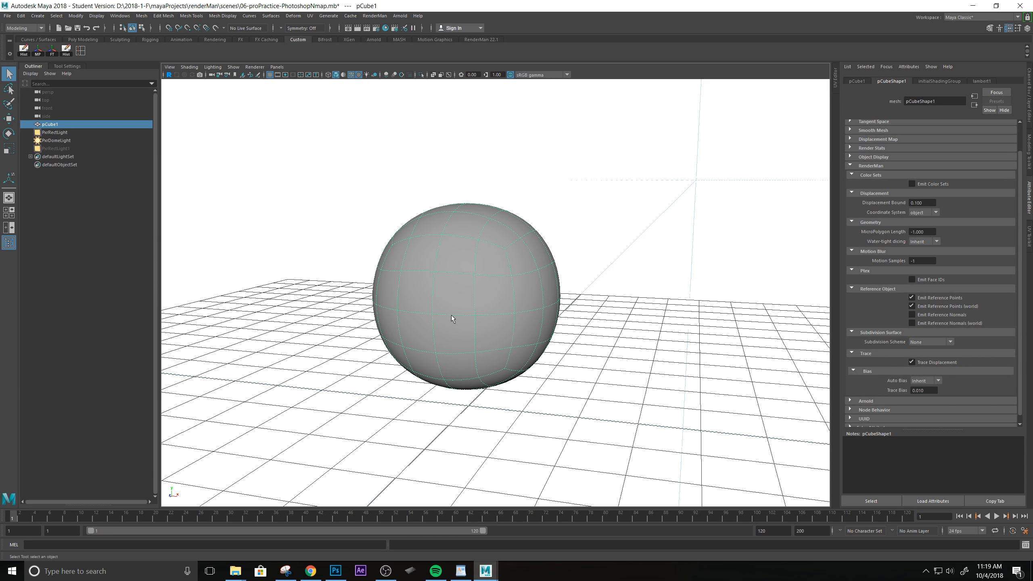
left_click(468, 39)
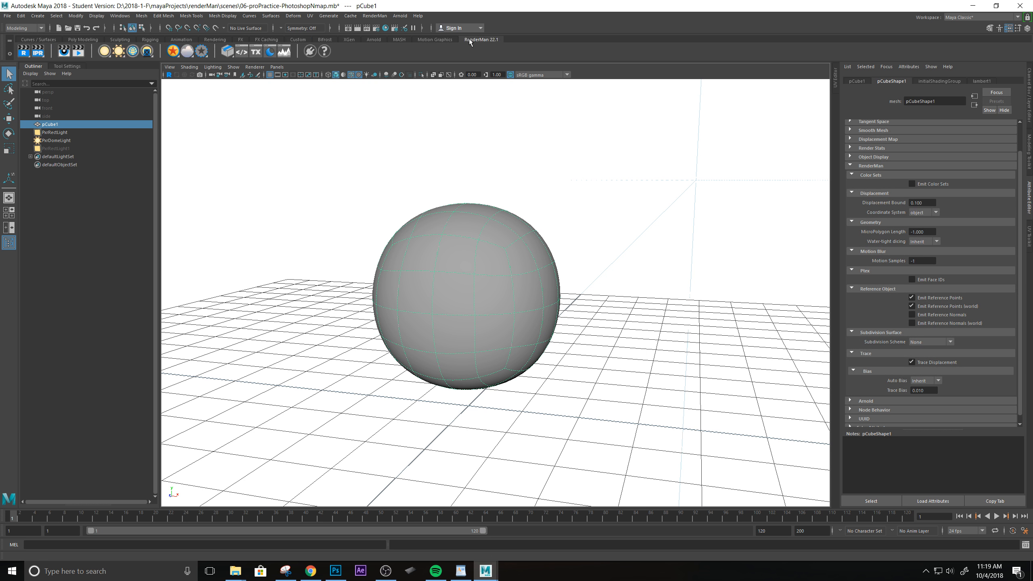
left_click(175, 51)
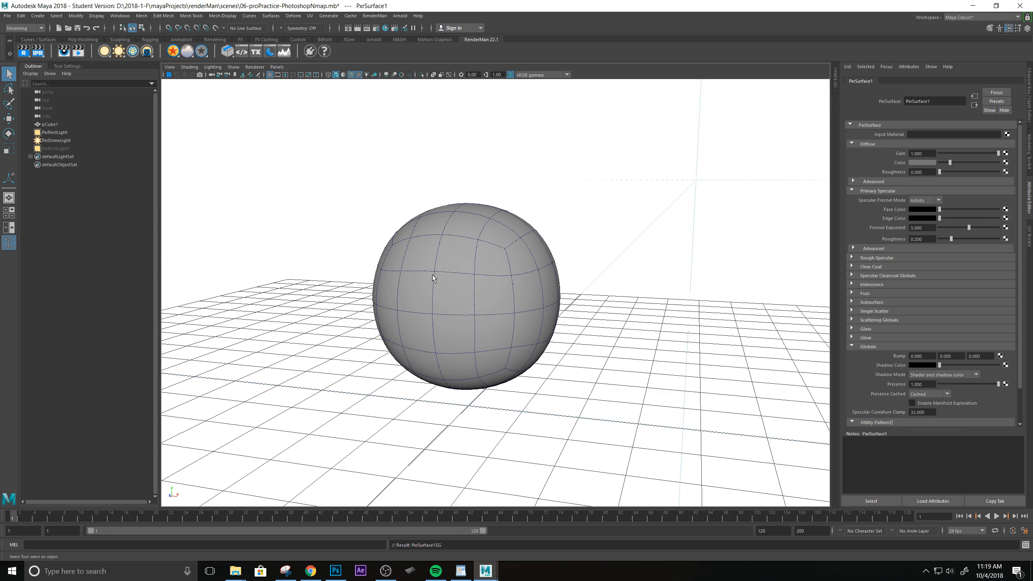
left_click(475, 283)
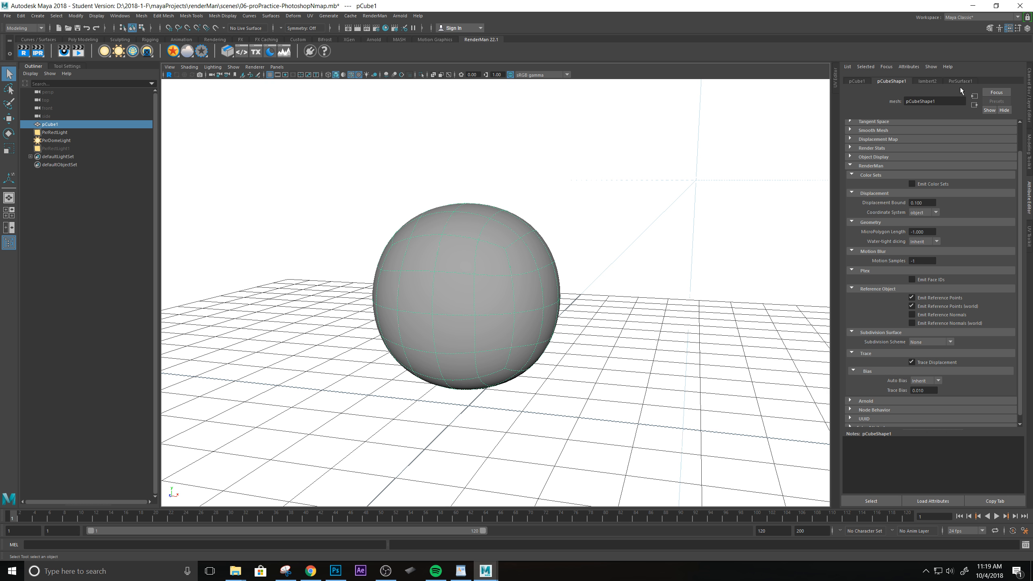
left_click(968, 81)
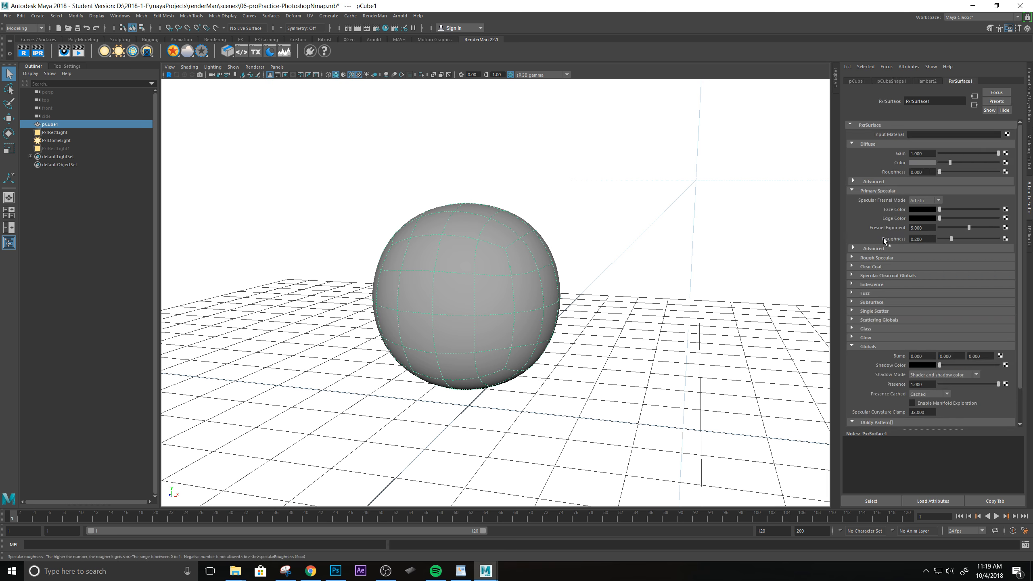
Open the Hypershade beside the sphere and graph the selected sphere's PxrSurface material network.
left_click(385, 28)
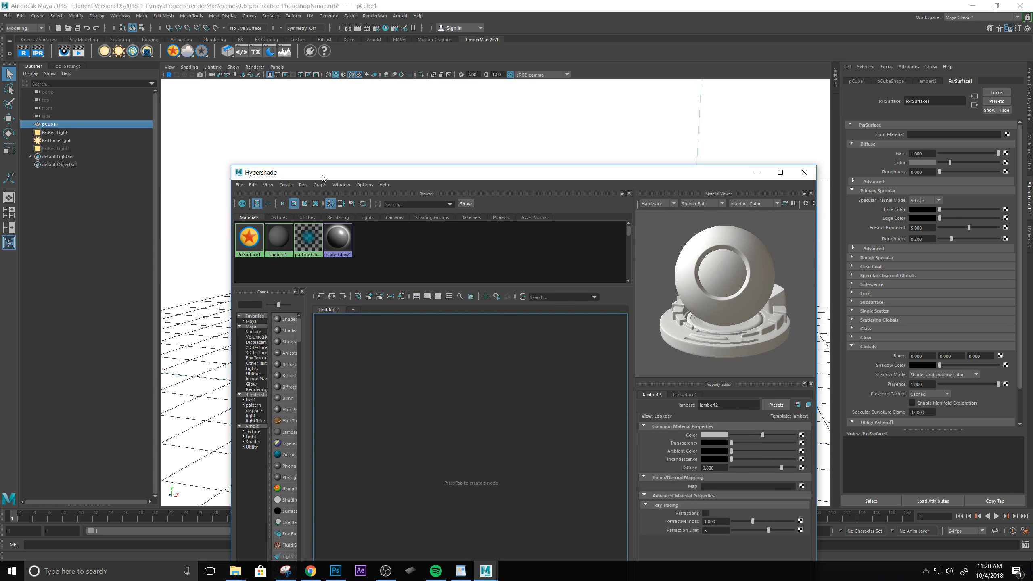
left_click_drag(323, 174, 616, 54)
right_click(748, 338)
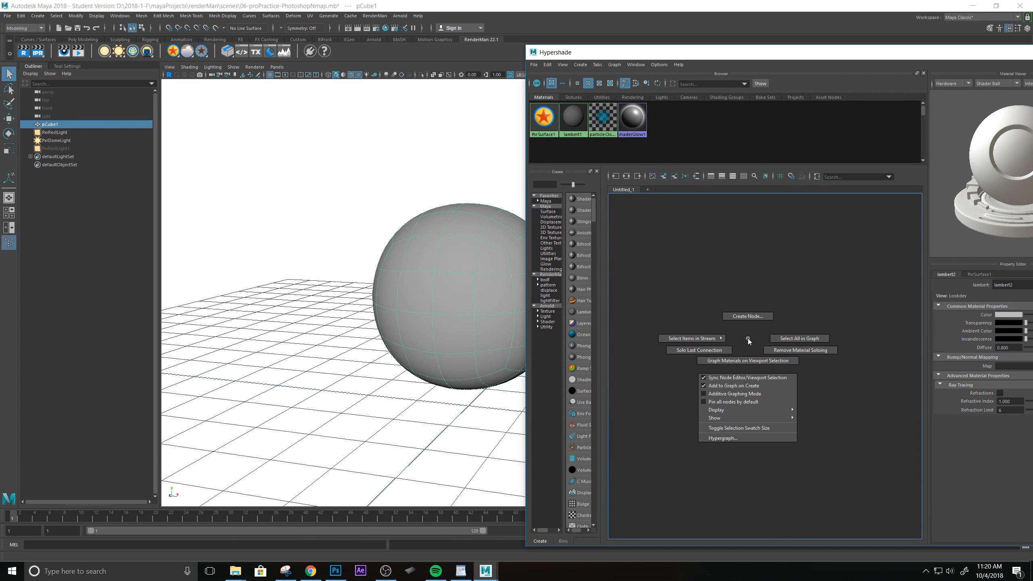
left_click(753, 360)
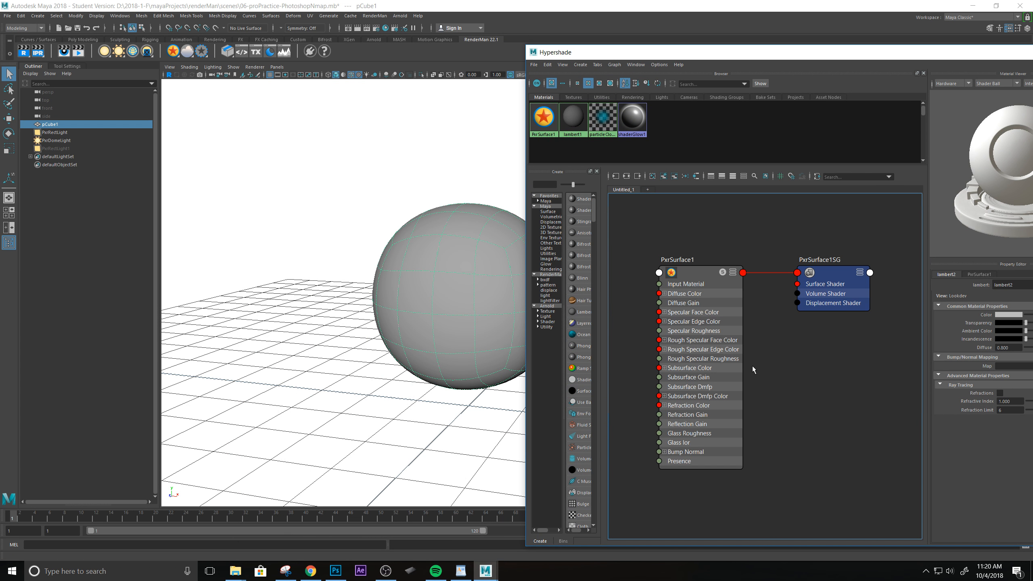
Select the PxrSurface node, enlarge and reposition the Hypershade, and show the material's Globals settings with the Bump attribute.
left_click(716, 298)
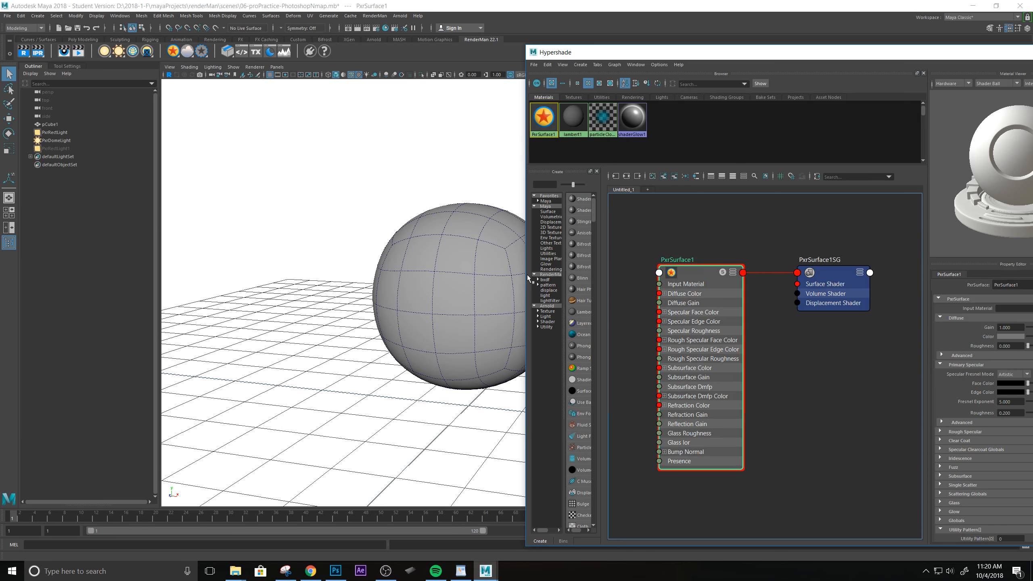
left_click_drag(526, 277, 340, 252)
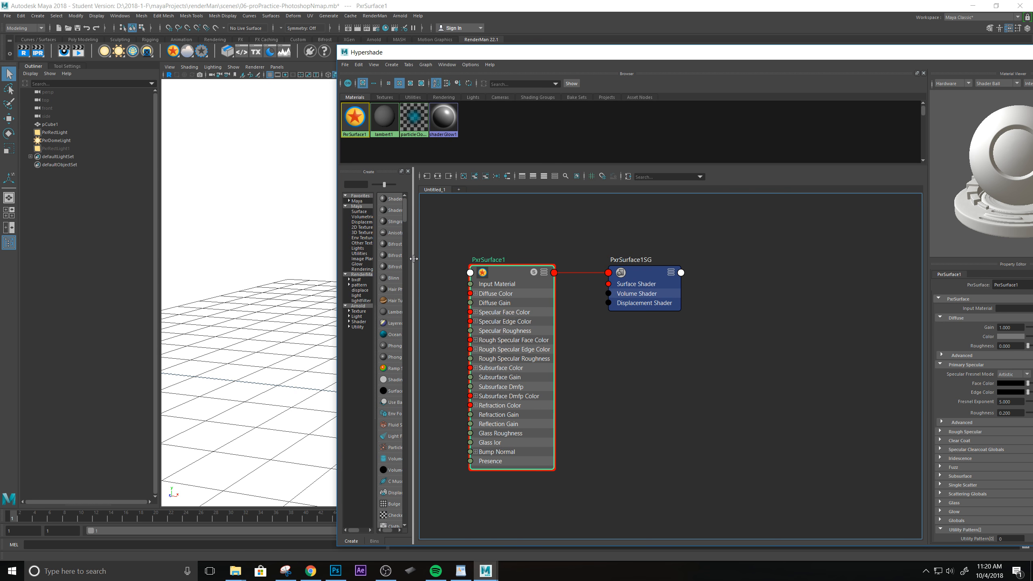
left_click_drag(412, 259, 603, 286)
left_click_drag(825, 52, 714, 34)
scroll(857, 456, "down", 2)
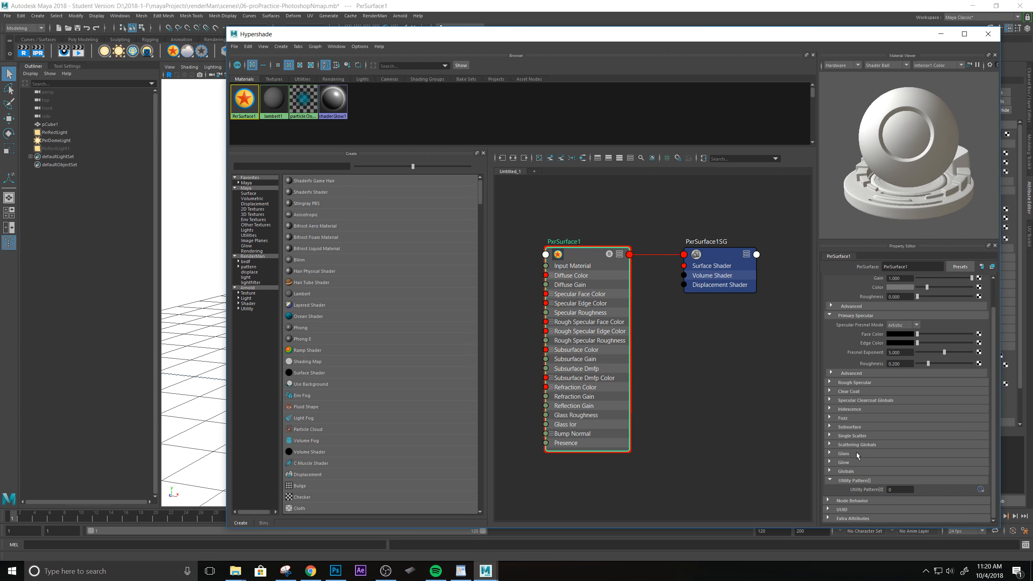
left_click(830, 471)
scroll(862, 447, "down", 4)
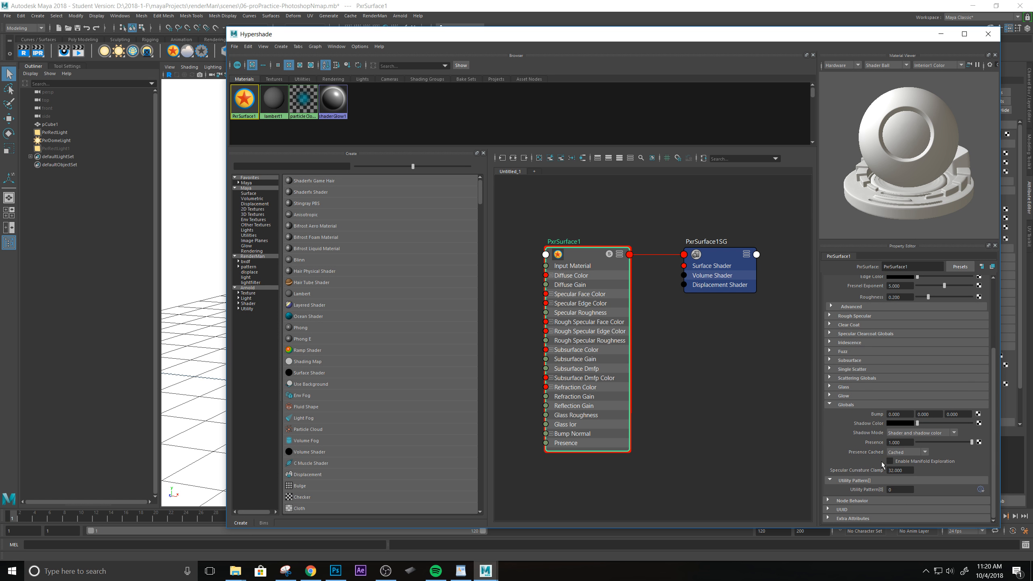
Connect a new PxrNormalMap pattern node to the PxrSurface material's Bump attribute.
mouse_move(880, 416)
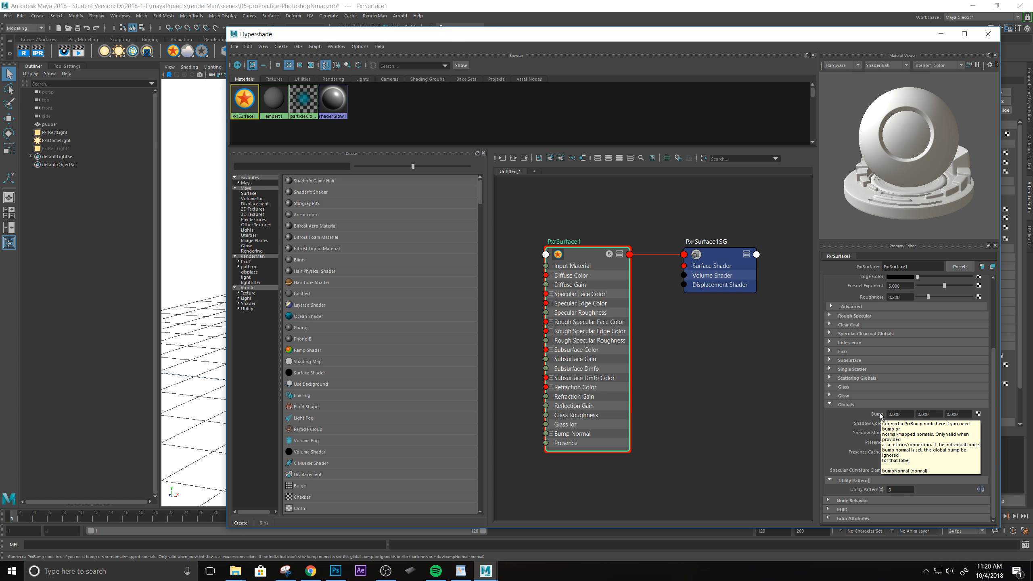
left_click(978, 414)
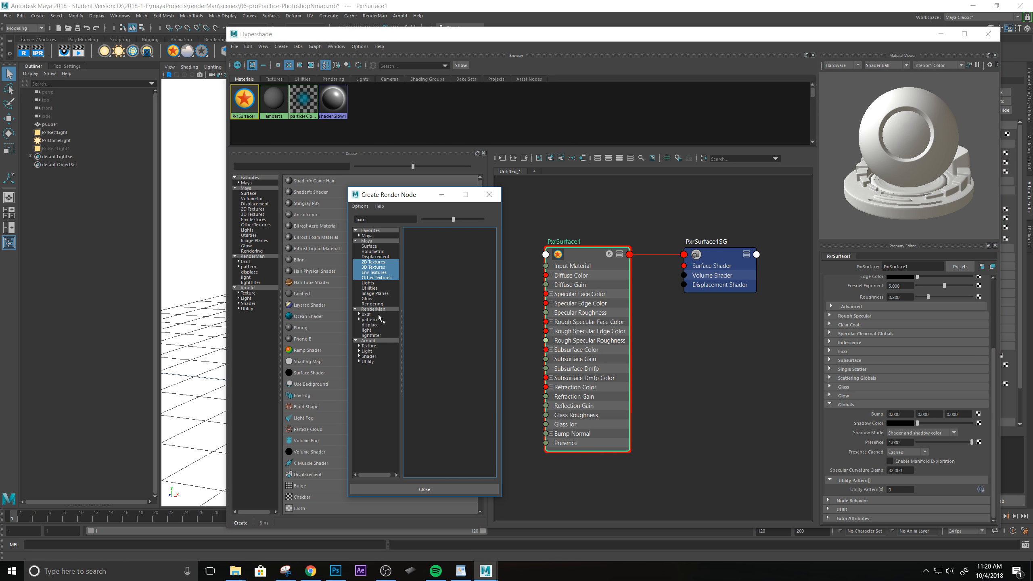
left_click(370, 320)
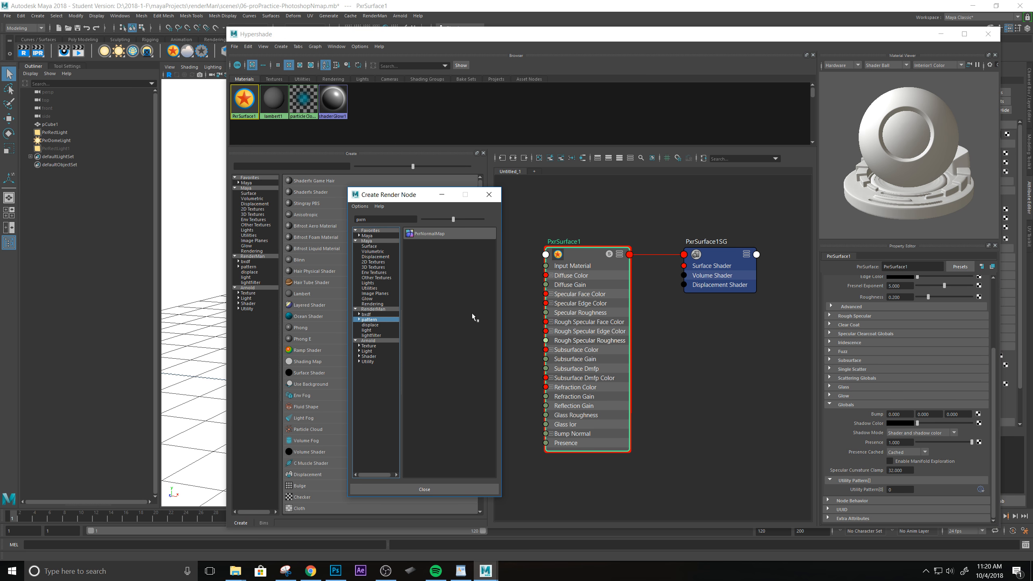
left_click(446, 238)
scroll(602, 399, "down", 3)
scroll(602, 399, "up", 2)
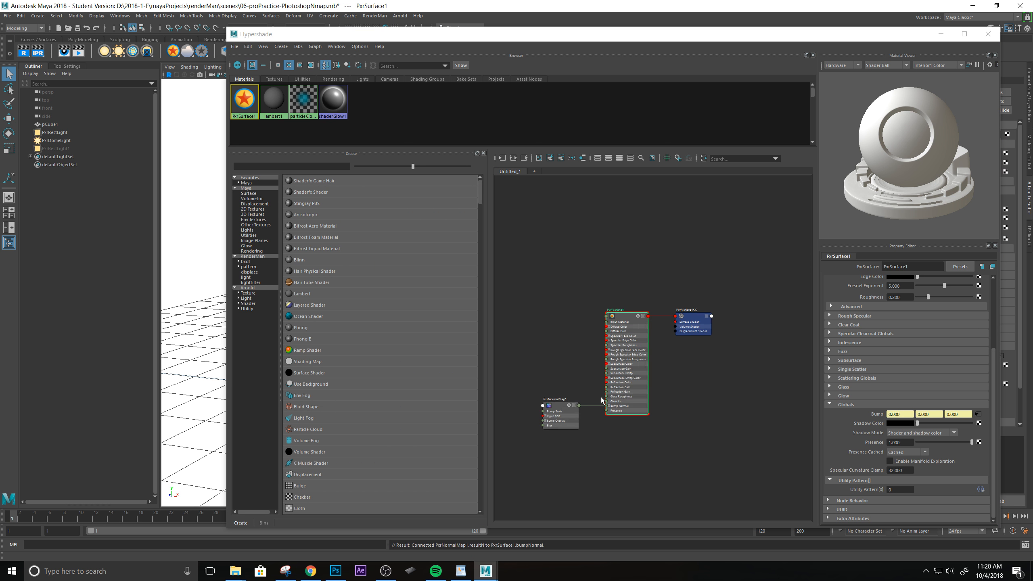
left_click_drag(554, 427, 545, 347)
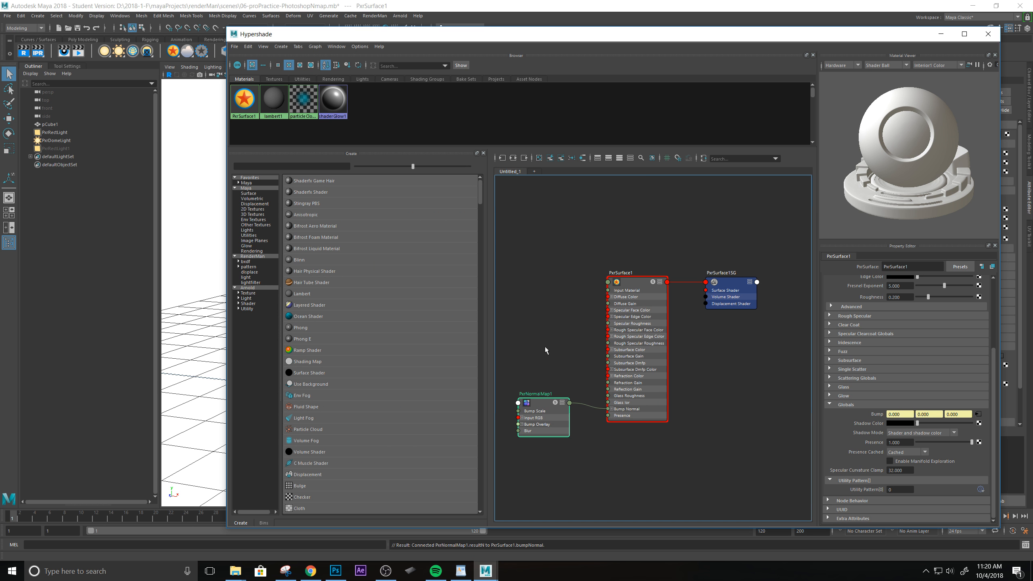
Show all attributes of the PxrNormalMap node and expand the Bump Normal components on the PxrSurface node.
left_click(558, 402)
scroll(560, 401, "down", 5)
scroll(577, 391, "up", 6)
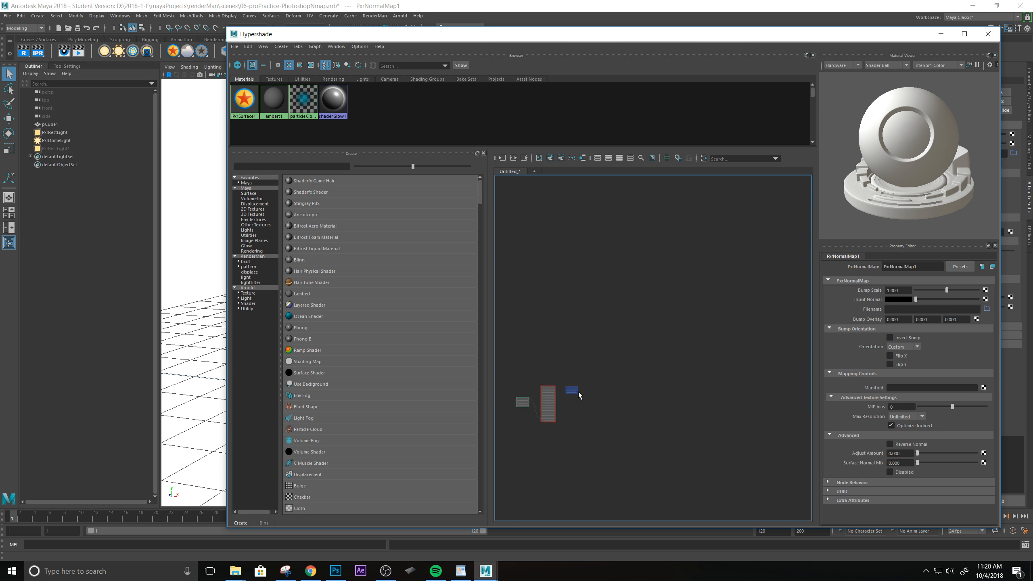
scroll(578, 392, "up", 2)
middle_click_drag(592, 403, 776, 283, "alt")
scroll(647, 333, "down", 1)
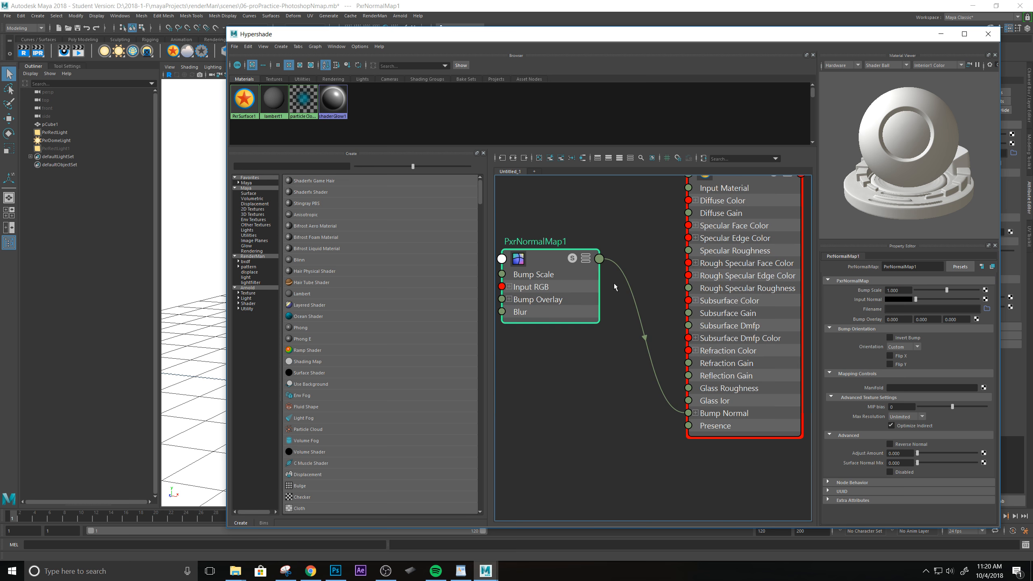
left_click(586, 258)
left_click(585, 258)
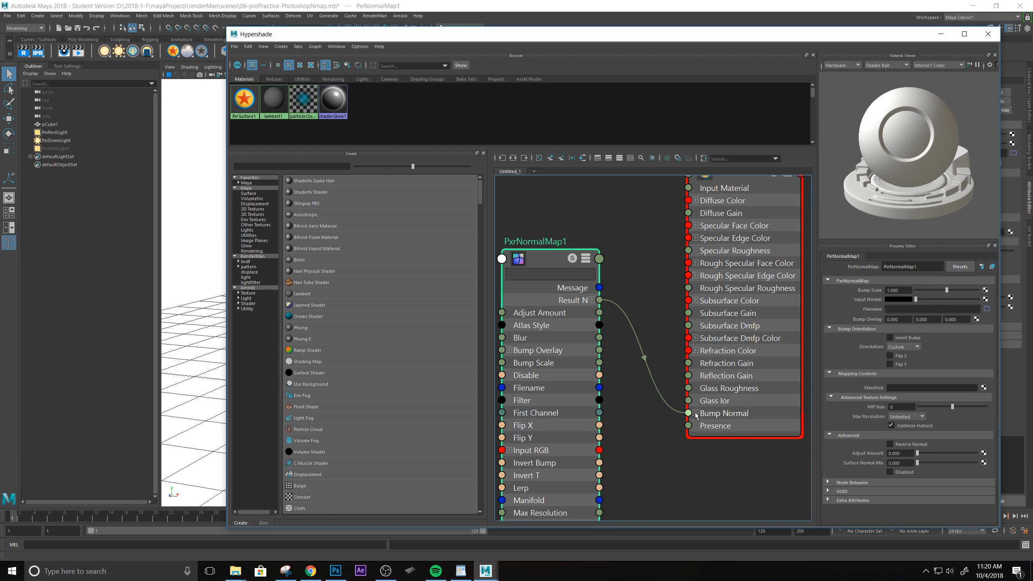
left_click_drag(691, 413, 696, 415)
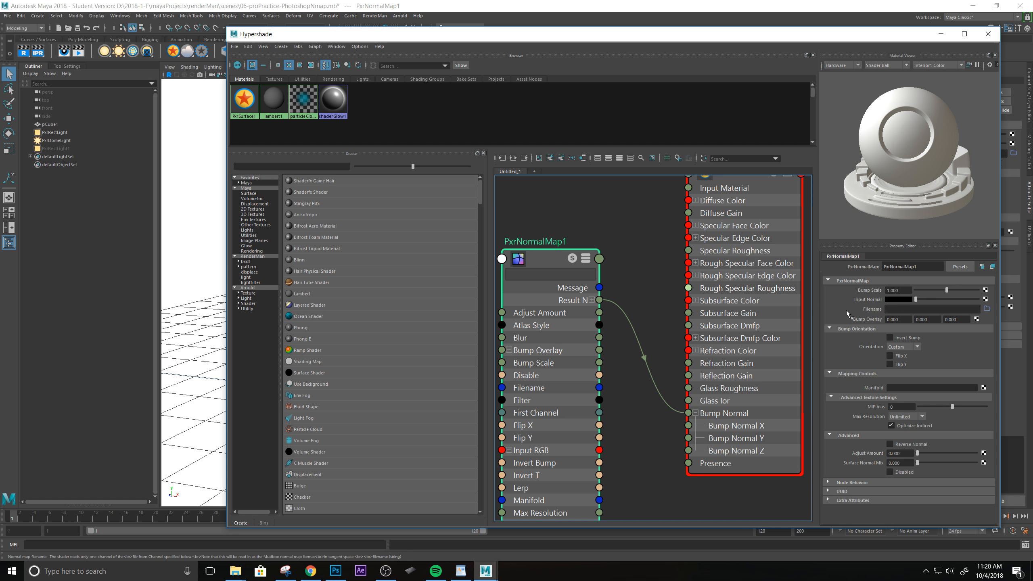
Browse the sourceimages folder for the PxrNormalMap's texture file, switching between the file type filters.
left_click(986, 308)
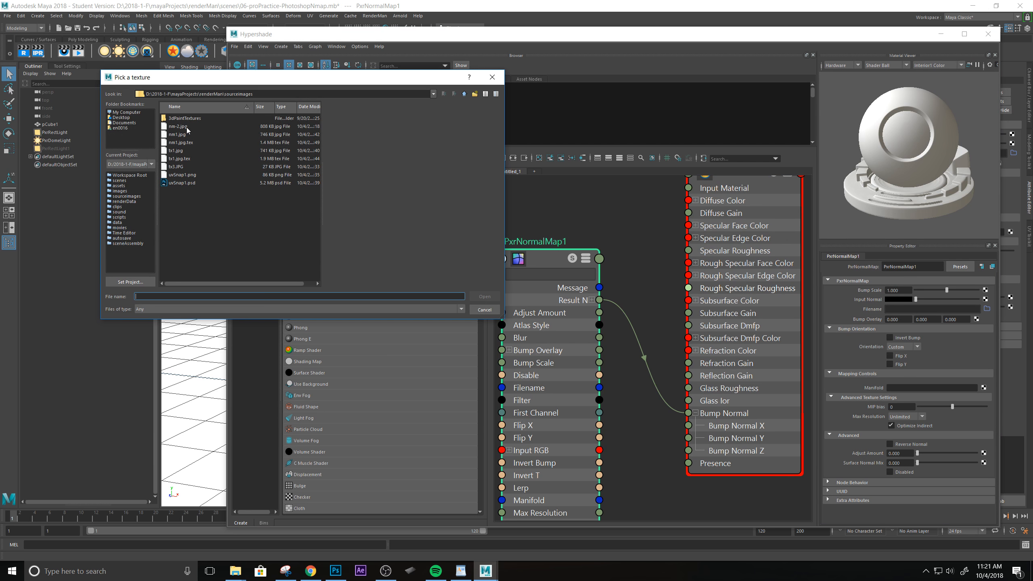
left_click(179, 309)
left_click(159, 317)
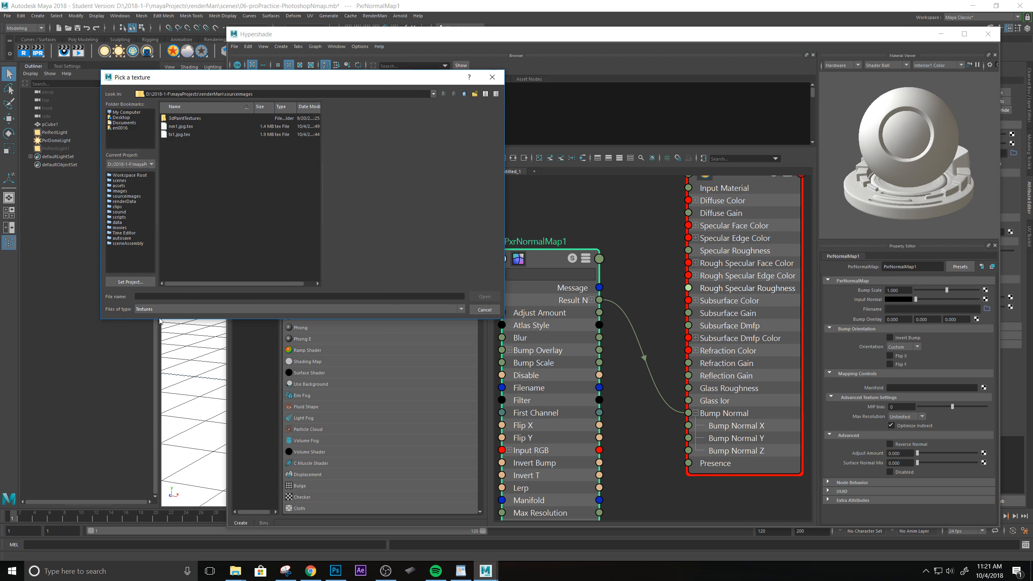
left_click(455, 309)
left_click(150, 327)
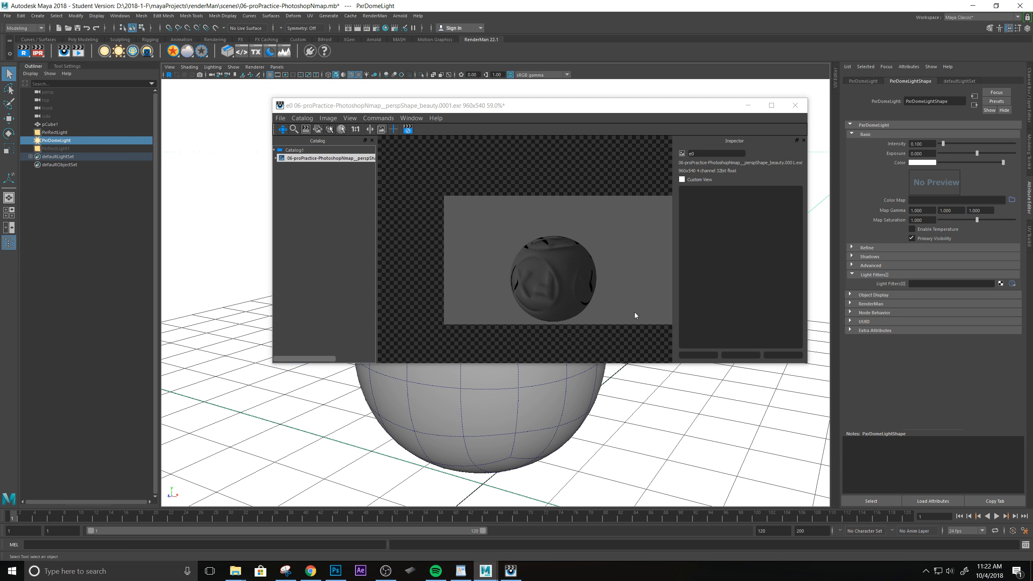
Hide the PxrDomeLight and unhide PxrRectLight1 while the sphere is rendering.
scroll(505, 258, "down", 3)
scroll(504, 258, "up", 4)
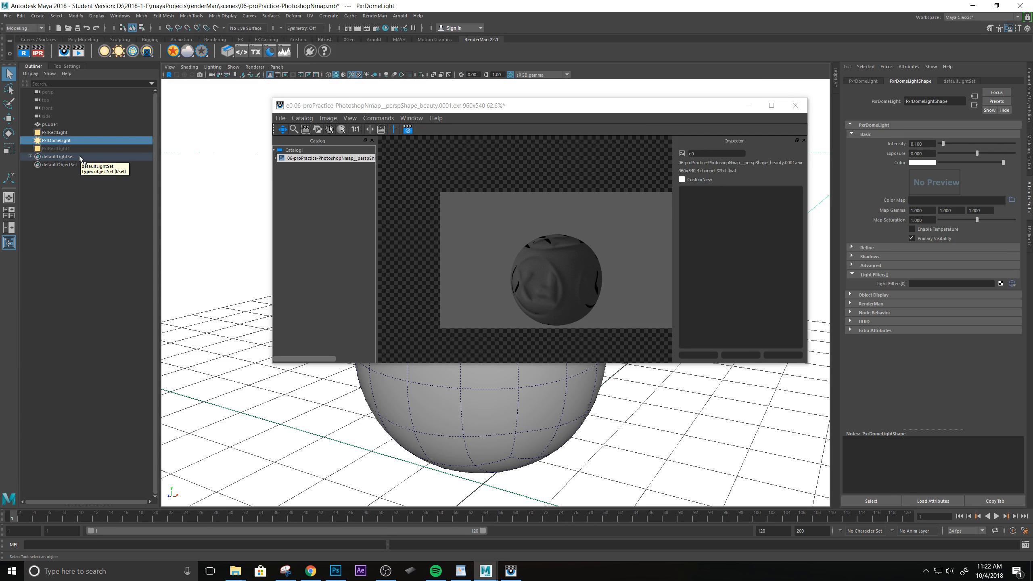
key("h")
left_click(68, 151)
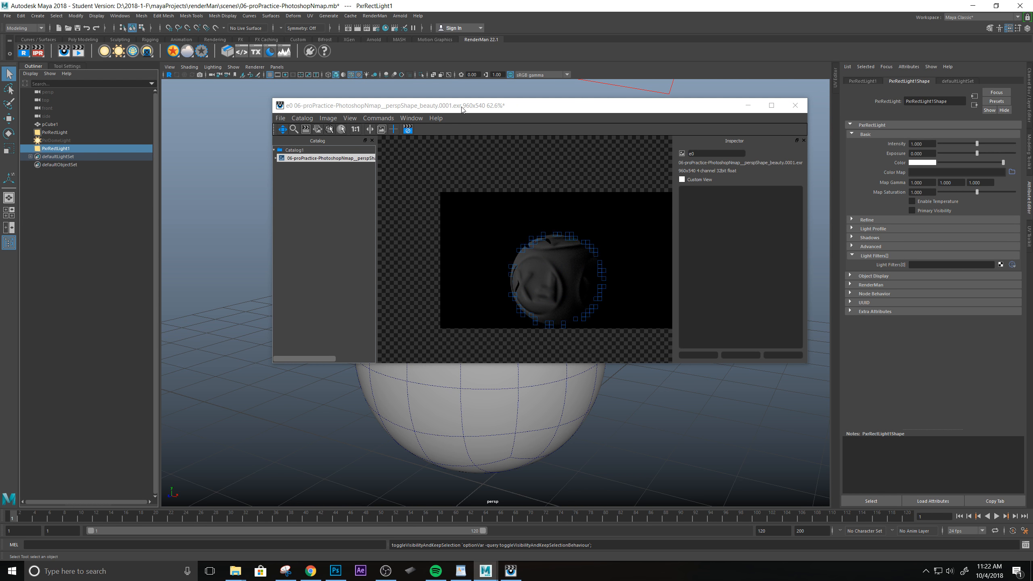
Move the render window off the scene, restart the interactive render and unhide the PxrDomeLight.
left_click_drag(594, 109, 494, 217)
left_click(38, 51)
left_click(56, 133)
left_click(59, 148)
left_click(61, 141)
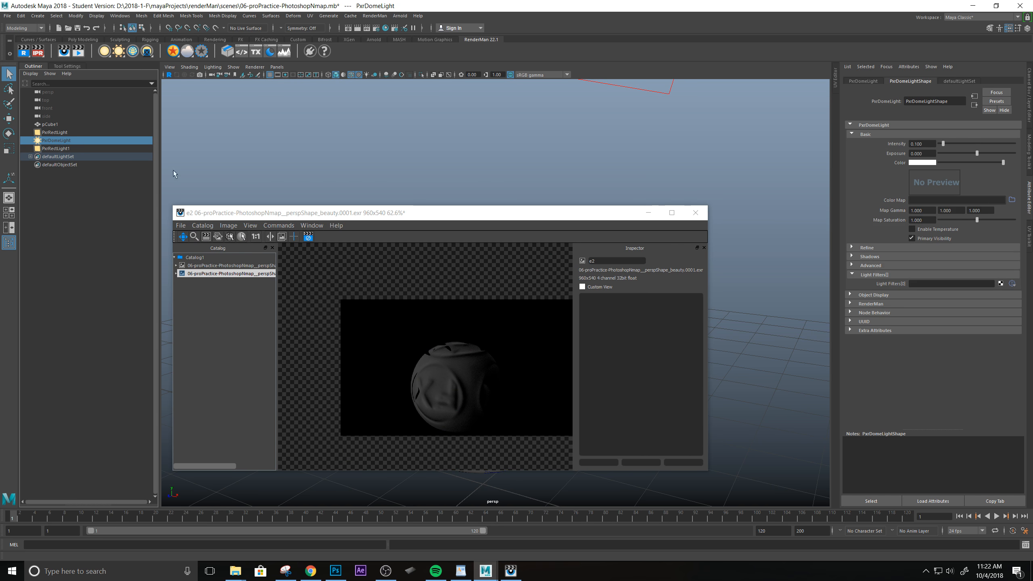
key("h")
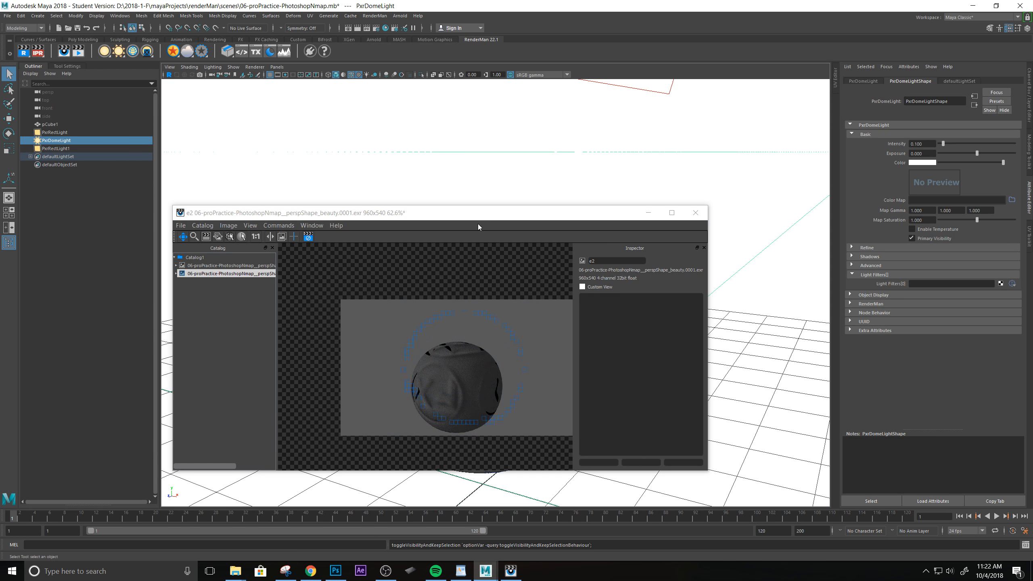
Examine the normal-mapped sphere's live render from several angles and distances, along with the attributes of PxrRectLight1 and PxrDomeLight.
left_click_drag(475, 213, 641, 67)
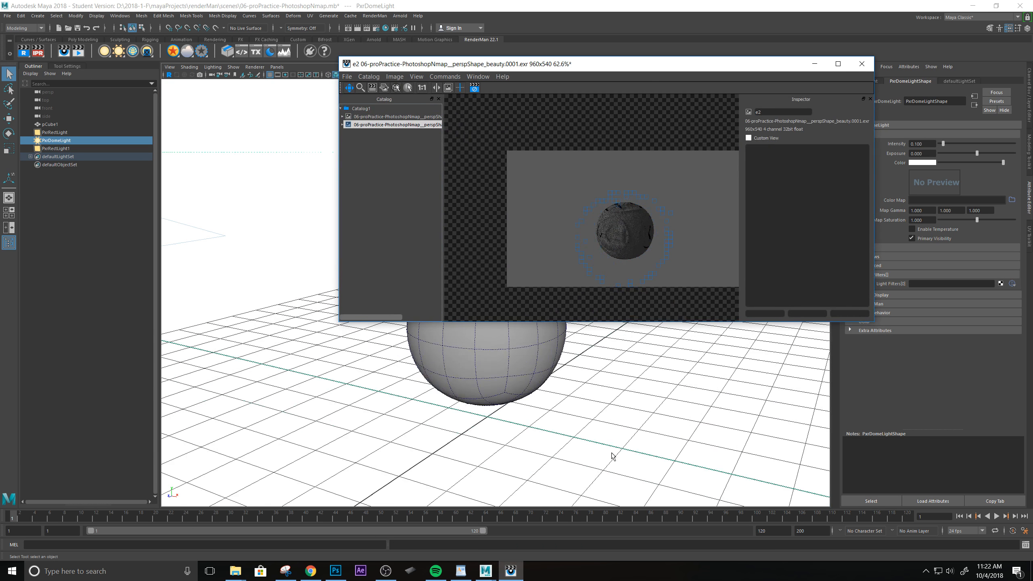
left_click_drag(584, 440, 626, 435, "alt")
scroll(581, 431, "up", 5)
left_click_drag(606, 64, 489, 217)
left_click(59, 149)
scroll(501, 170, "down", 6)
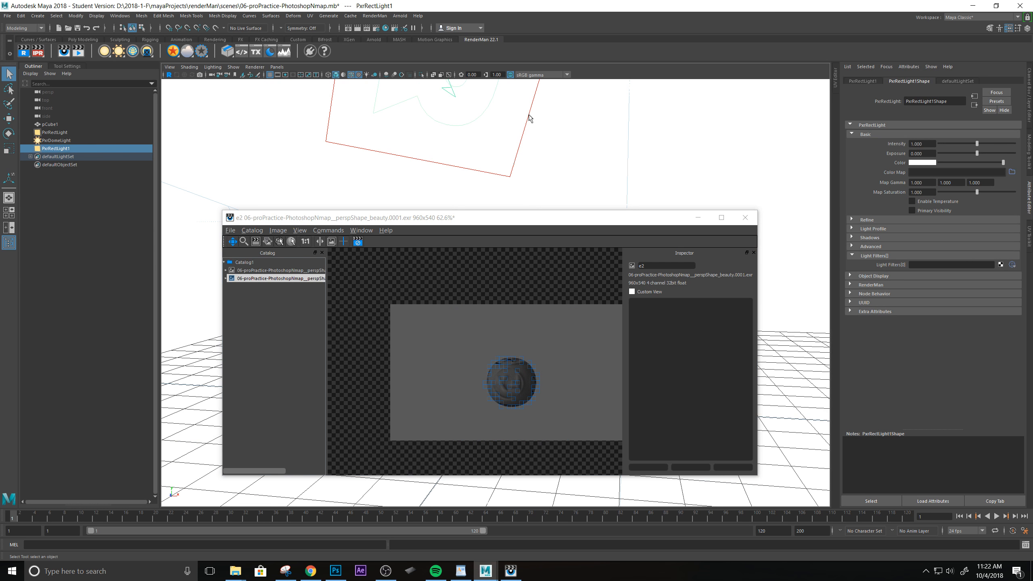
left_click(912, 143)
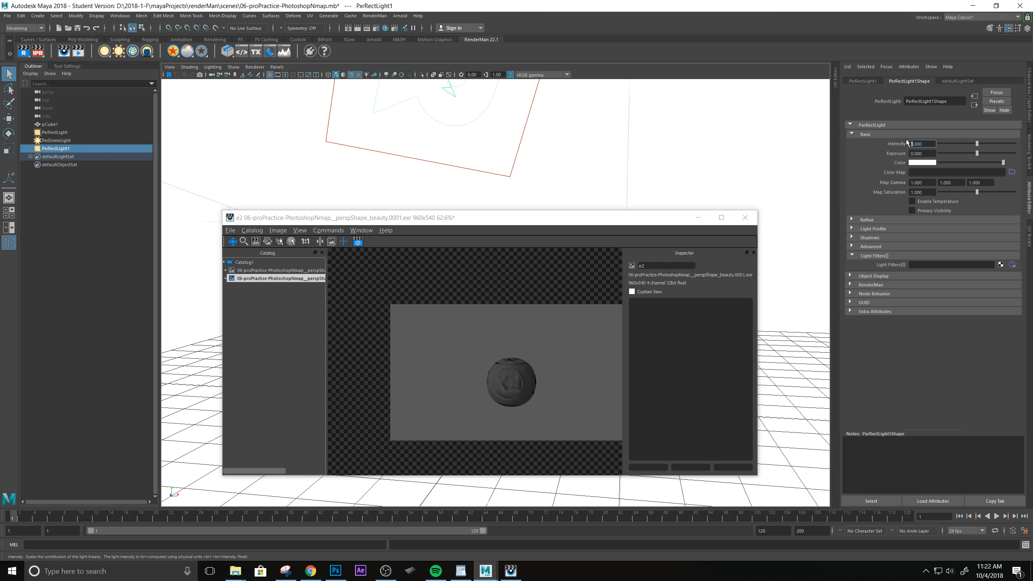
left_click(56, 141)
scroll(530, 200, "up", 8)
left_click_drag(531, 199, 484, 192, "alt")
middle_click_drag(518, 173, 565, 152, "alt")
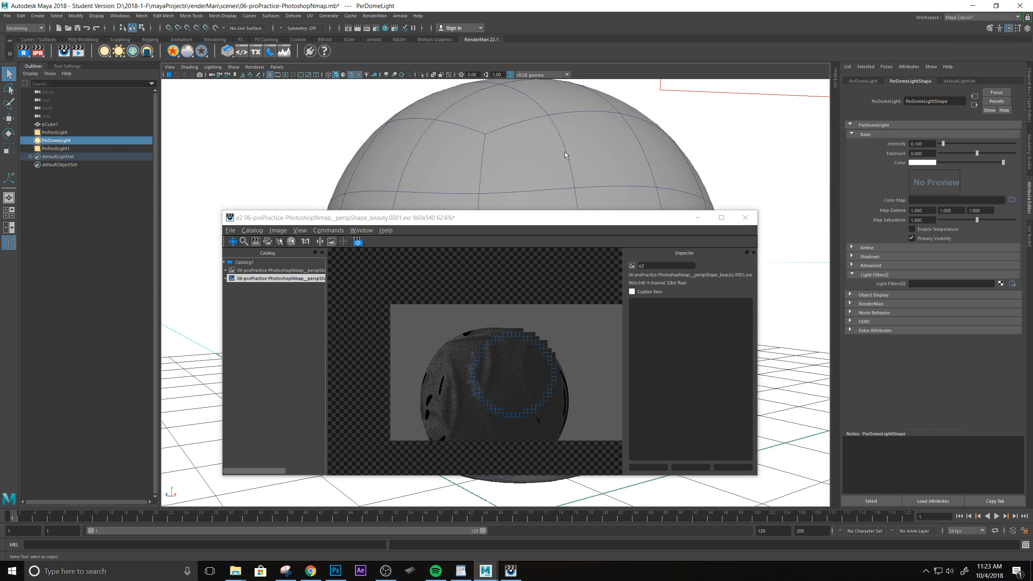
scroll(566, 160, "down", 2)
left_click_drag(507, 163, 525, 164, "alt")
middle_click_drag(542, 181, 544, 169, "alt")
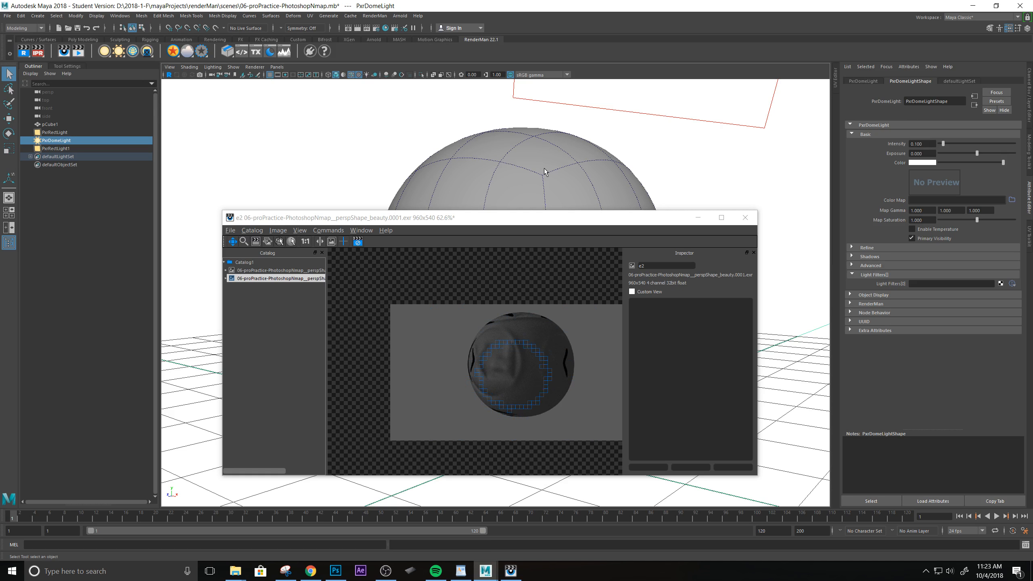
left_click_drag(420, 219, 467, 240)
Set PxrRectLight1's Intensity to 10 and close the render window.
left_click(51, 148)
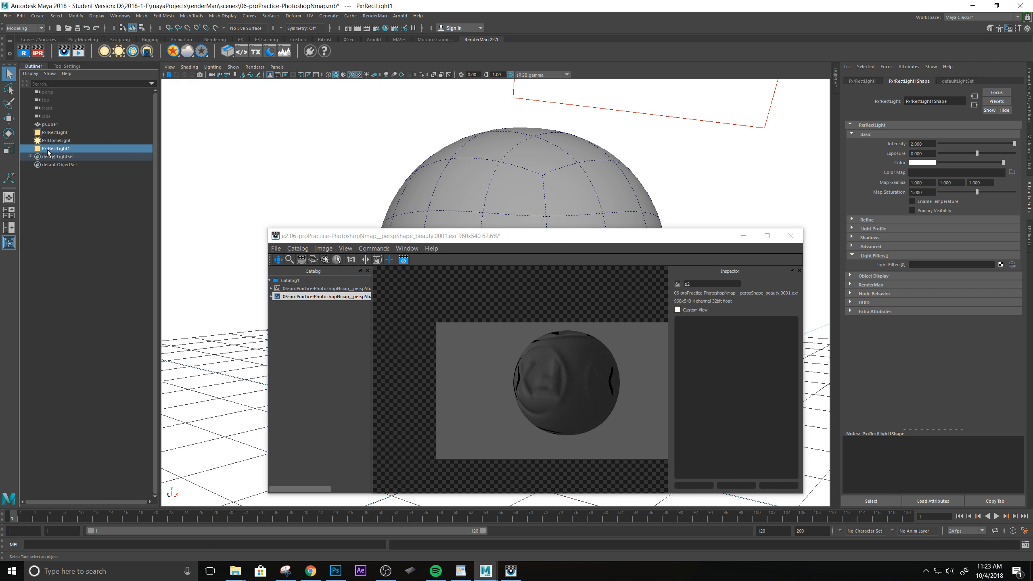
double_click(919, 144)
type("10")
key("Return")
left_click(61, 134)
left_click(790, 235)
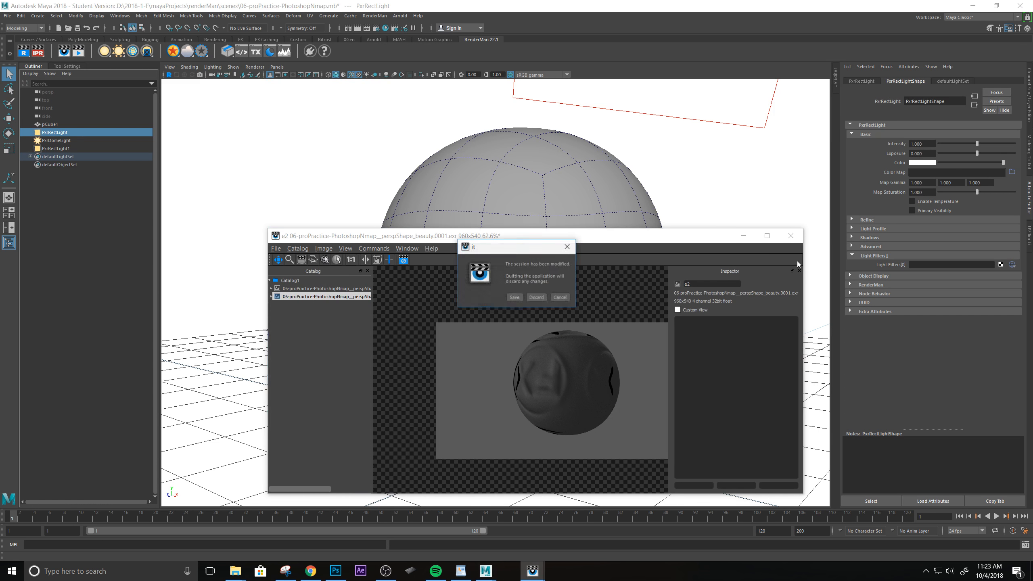
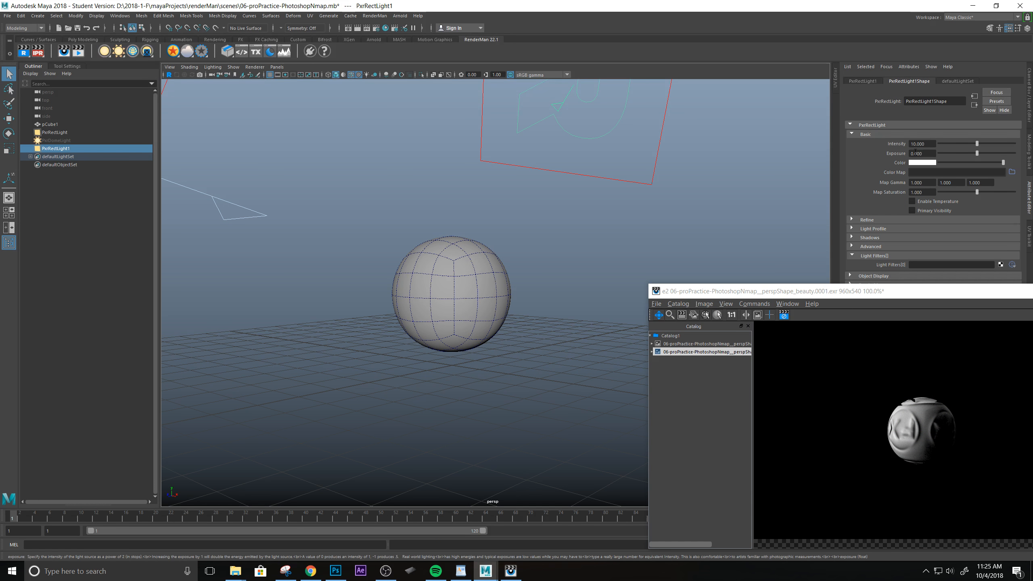
Set PxrRectLight1's Exposure to 1 and bring the rendered sphere into clear view.
left_click(910, 153)
key("Return")
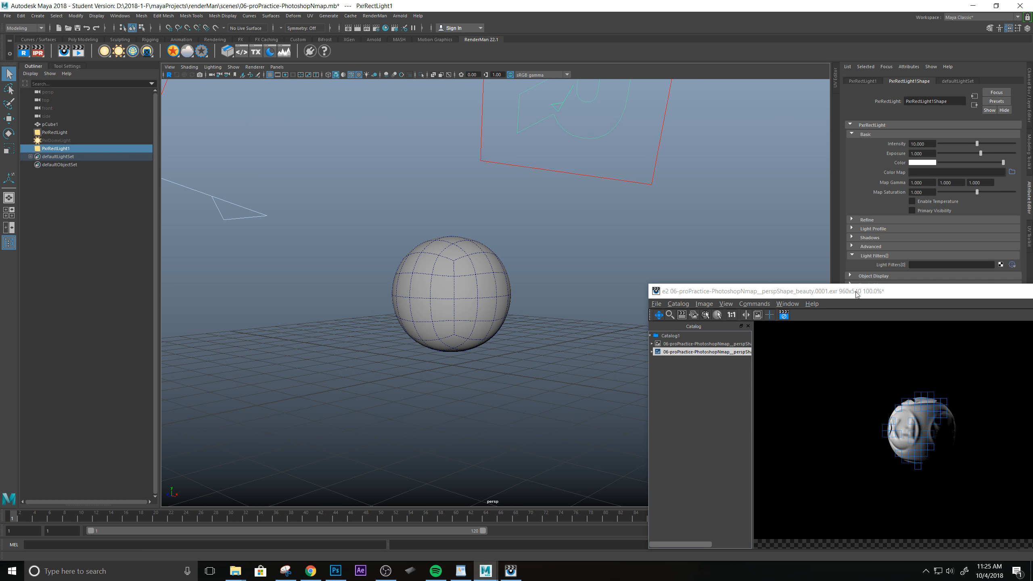
left_click_drag(853, 293, 467, 120)
scroll(512, 225, "down", 2)
scroll(511, 225, "up", 3)
Arrange the widened Hypershade and the render window so the node network, its attributes and the rendered sphere are all visible.
left_click_drag(0, 280, 472, 37)
left_click_drag(437, 122, 622, 73)
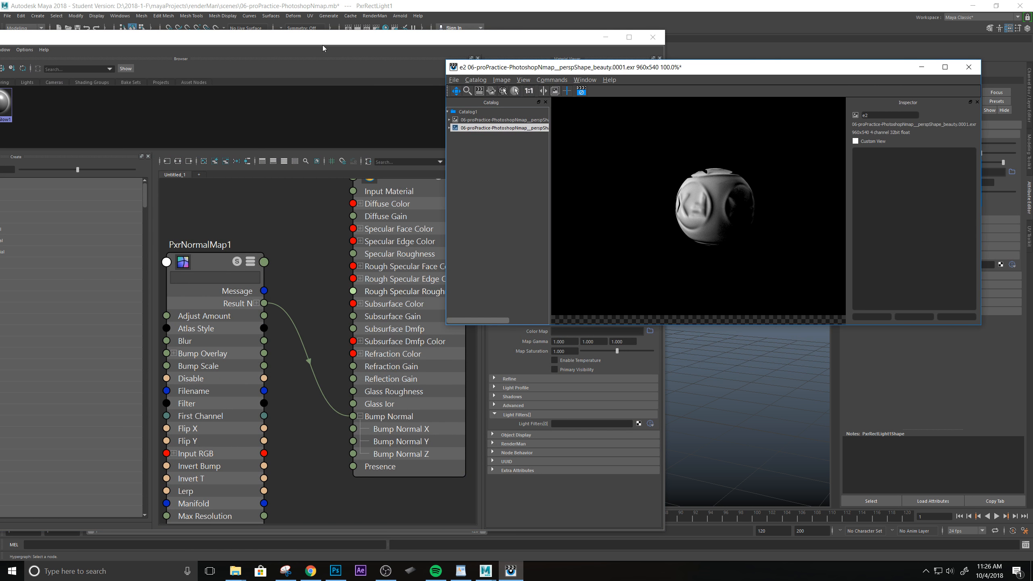
left_click_drag(322, 45, 220, 54)
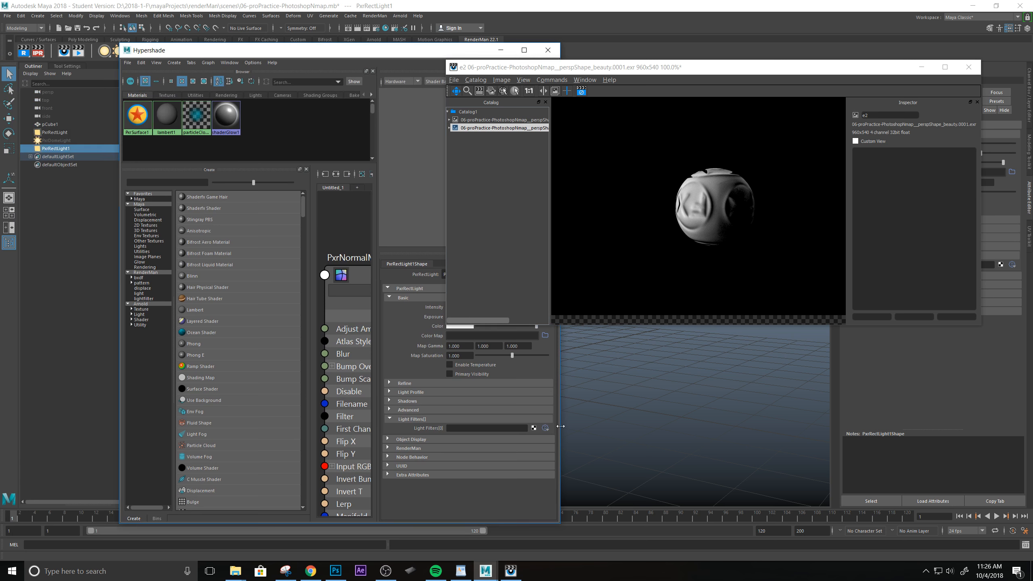
left_click_drag(560, 429, 896, 430)
scroll(582, 428, "up", 2)
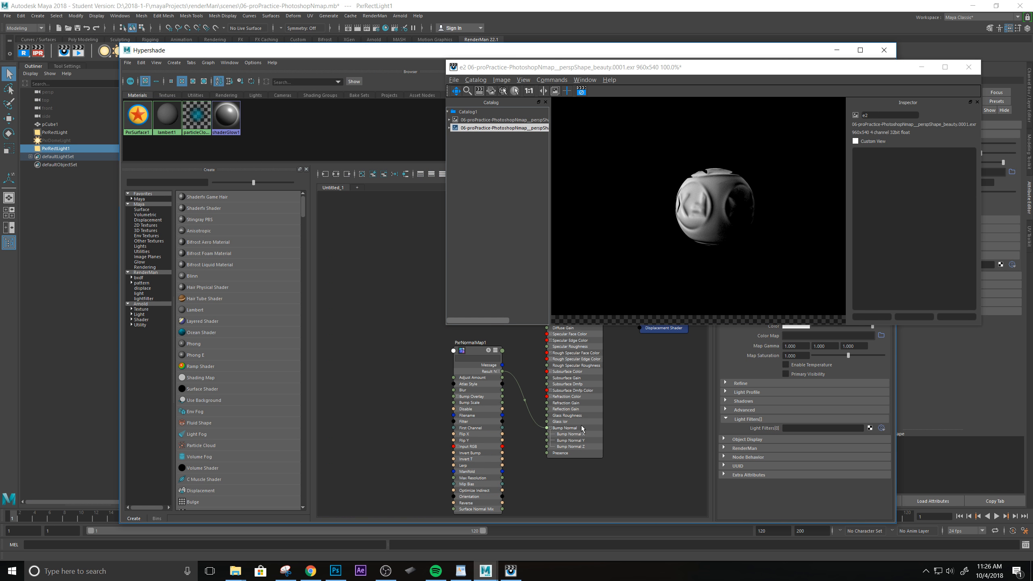
left_click_drag(558, 72, 652, 13)
Select the PxrNormalMap1 node and set its Bump Scale to 0.5.
left_click(478, 405)
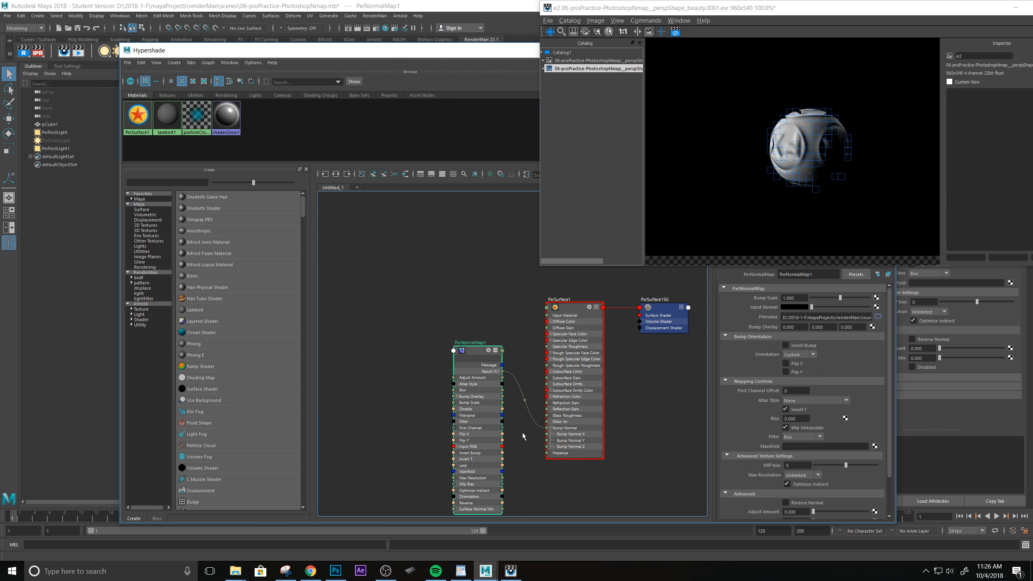
middle_click_drag(535, 418, 433, 405, "alt")
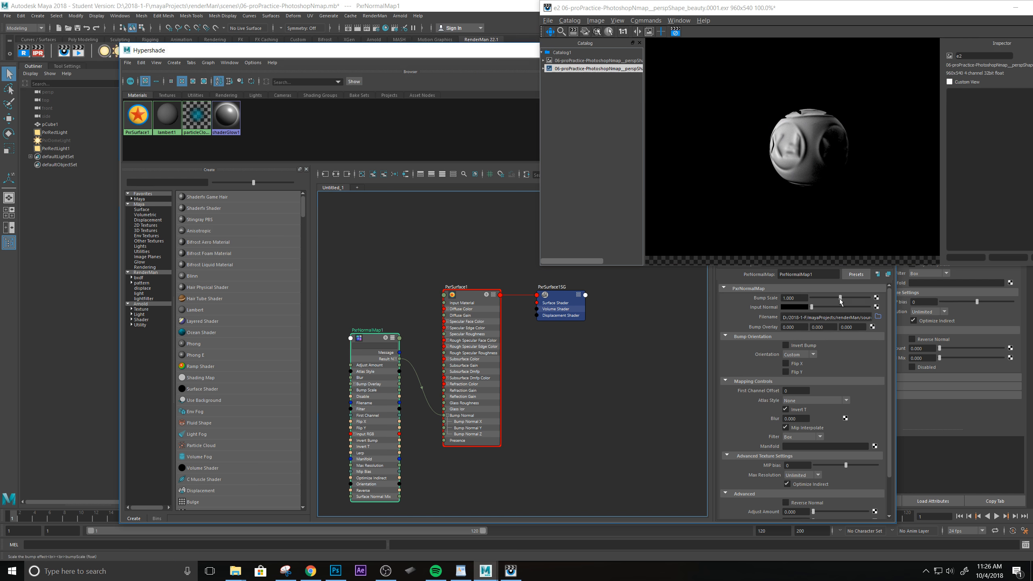
left_click_drag(840, 301, 788, 298)
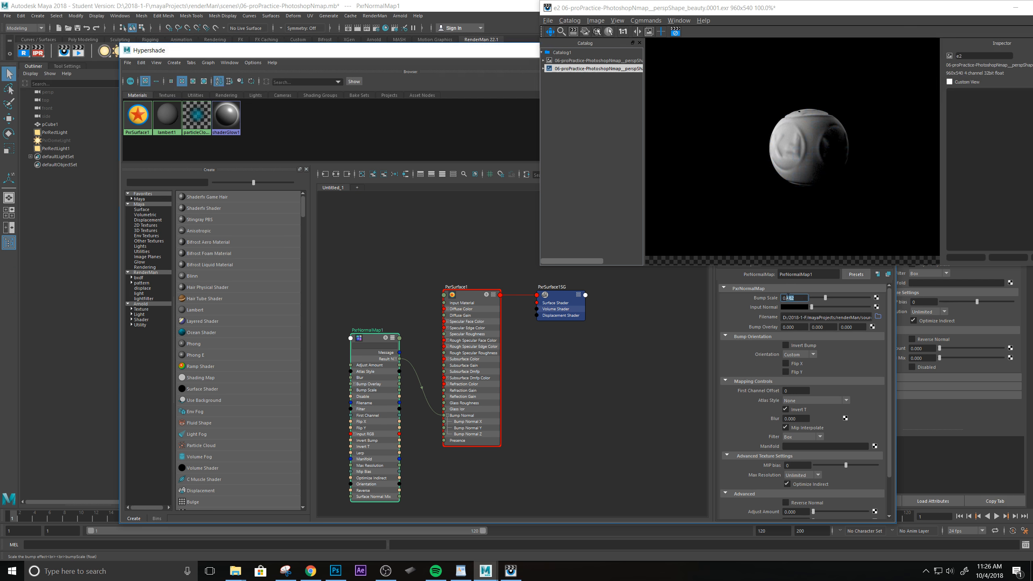
type("5")
key("Return")
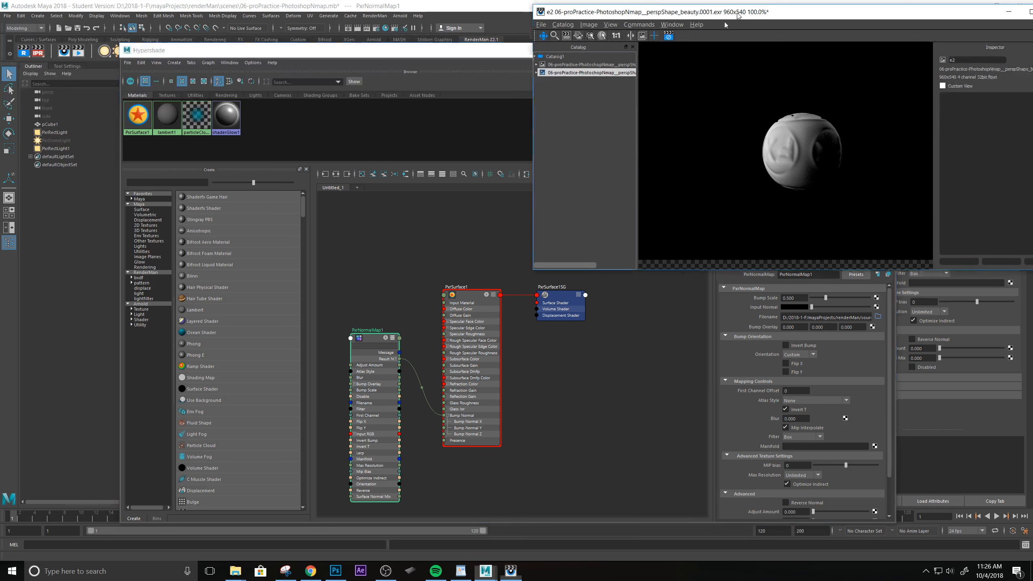
Bring the rendered sphere beside the normal map's attributes and set the Bump Scale to 0.4.
left_click_drag(751, 7, 367, 90)
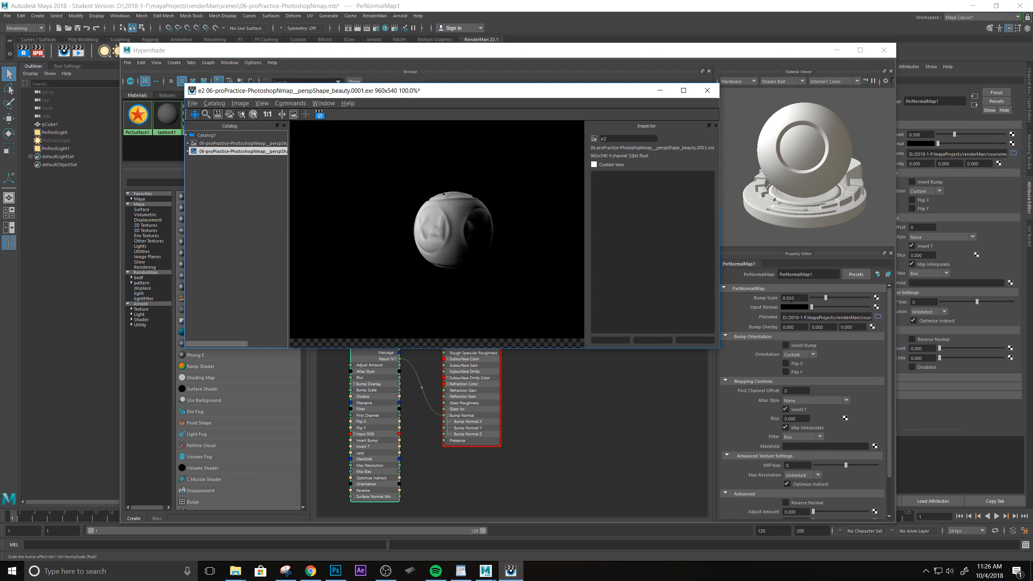
left_click(789, 297)
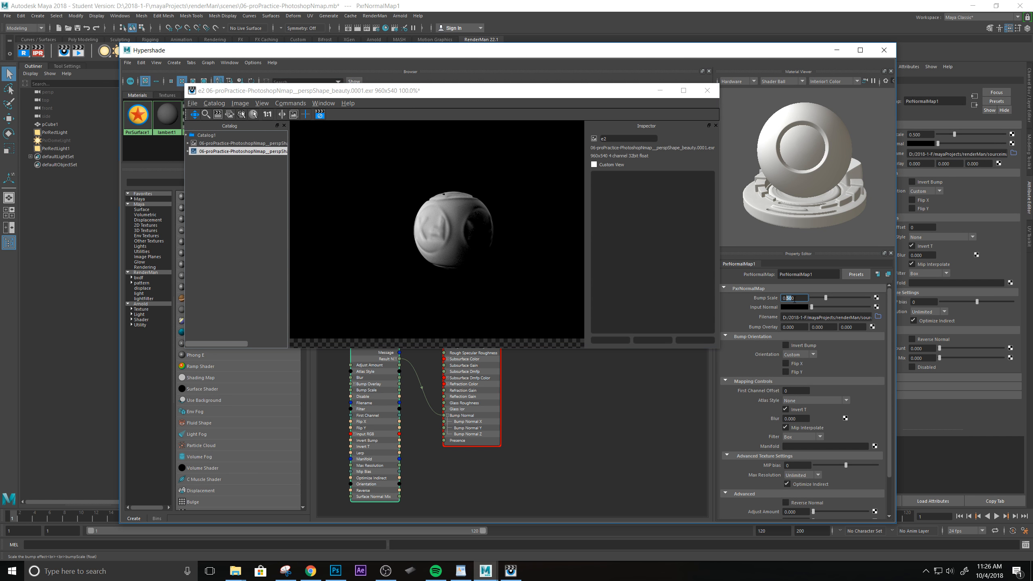
type("4")
key("Return")
Uncover the scene view, aim PxrRectLight1 at the sphere and shift the light to above the sphere.
left_click_drag(396, 88, 774, 144)
left_click_drag(391, 55, 0, 138)
left_click_drag(372, 129, 535, 171, "alt")
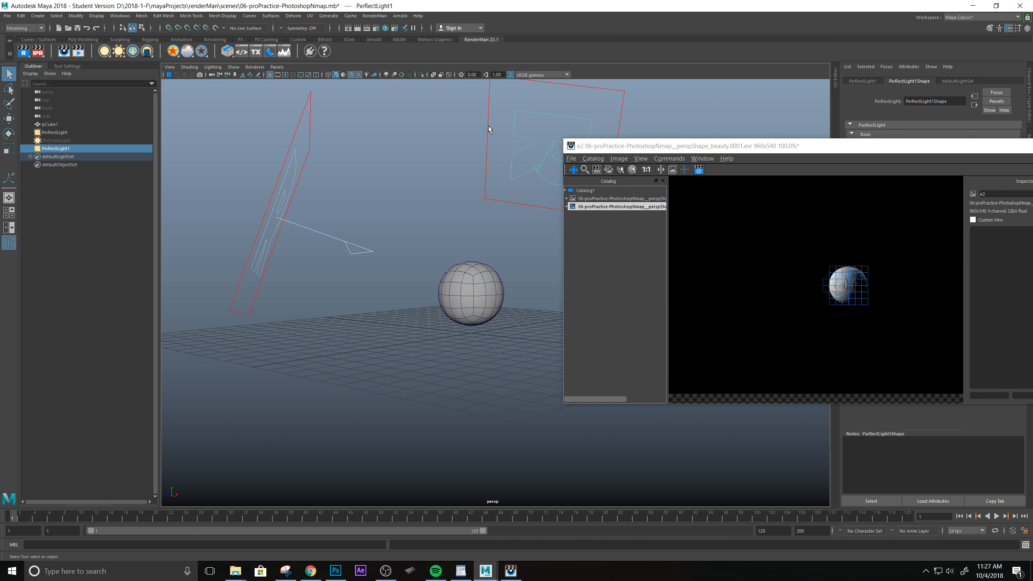
left_click(535, 167)
key("t")
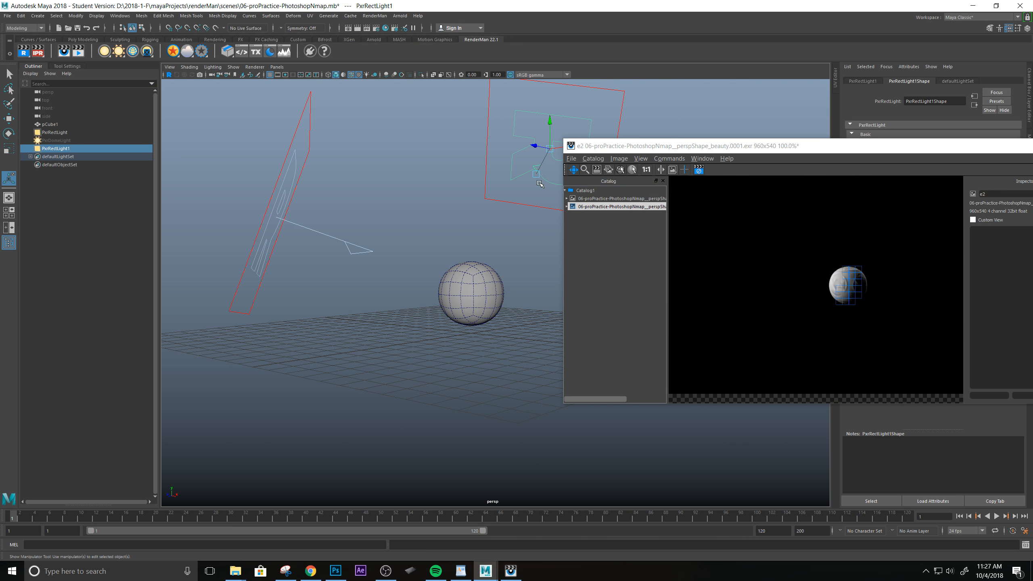
left_click_drag(536, 174, 483, 292)
left_click_drag(536, 144, 412, 158)
Examine the bump detail and shading of the sphere up close in the live render.
scroll(810, 280, "down", 2)
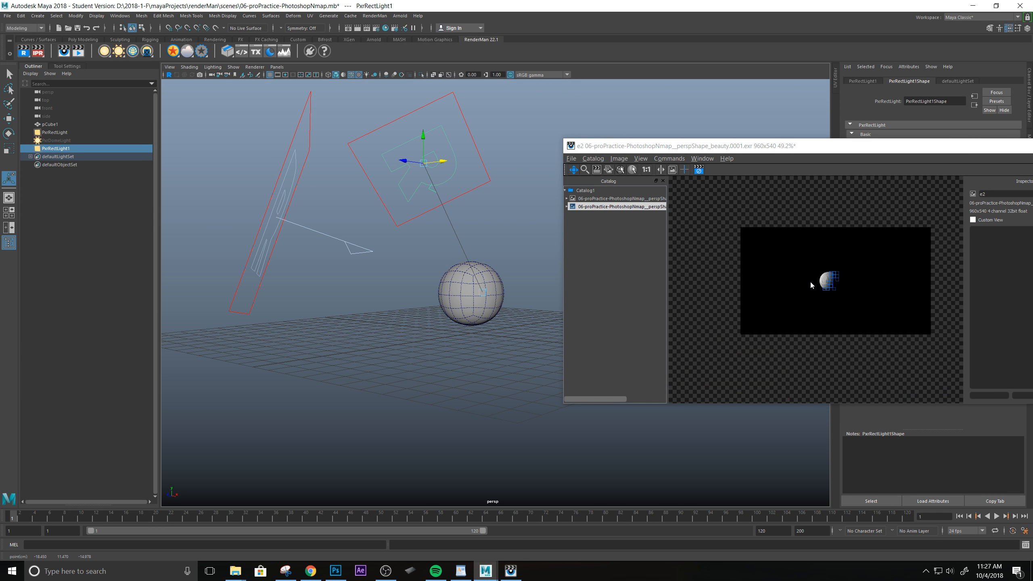
scroll(810, 280, "up", 5)
scroll(829, 298, "down", 1)
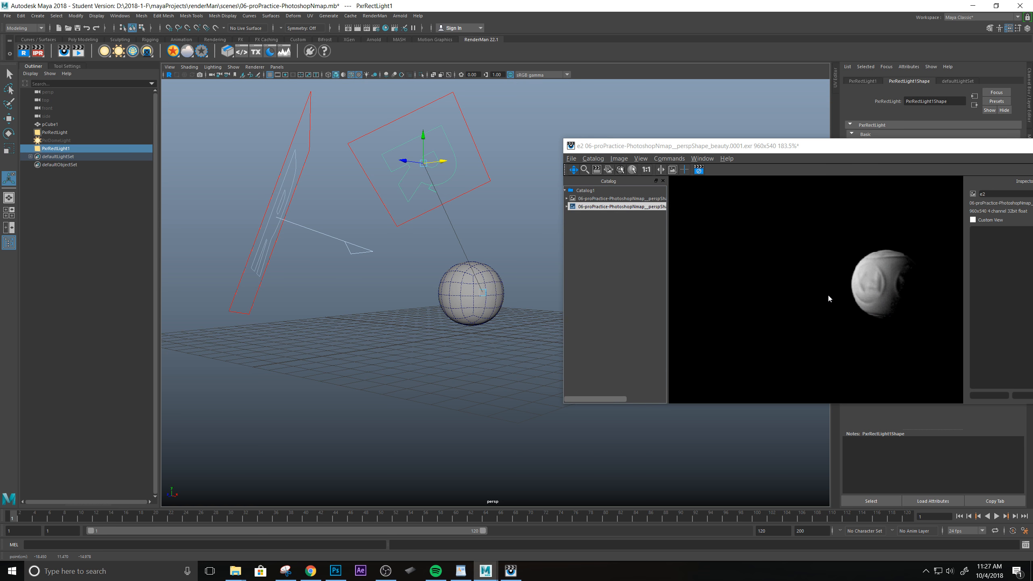
left_click_drag(747, 144, 647, 132)
scroll(326, 328, "down", 4)
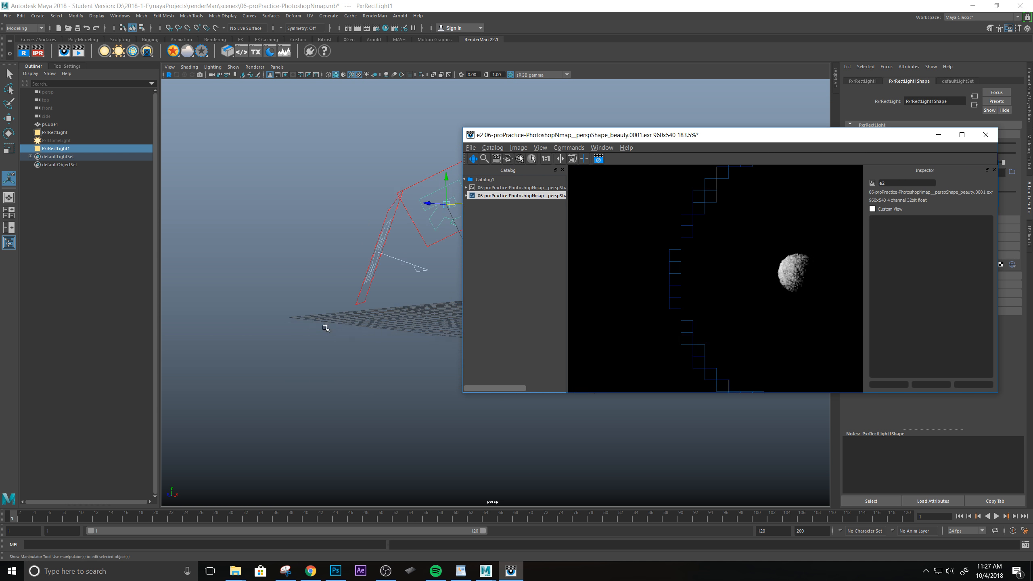
scroll(325, 328, "up", 6)
scroll(325, 328, "up", 2)
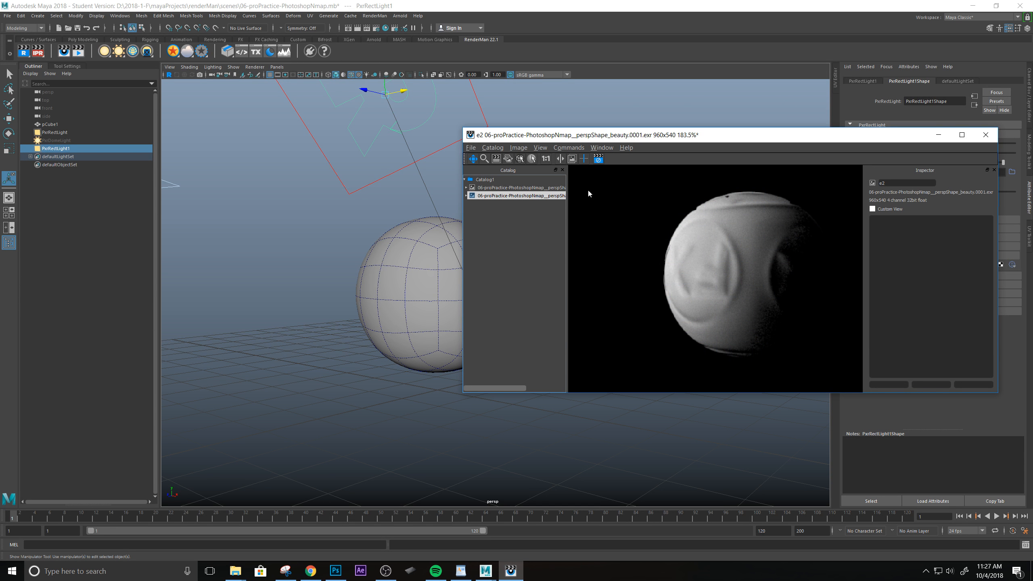
left_click_drag(635, 135, 365, 156)
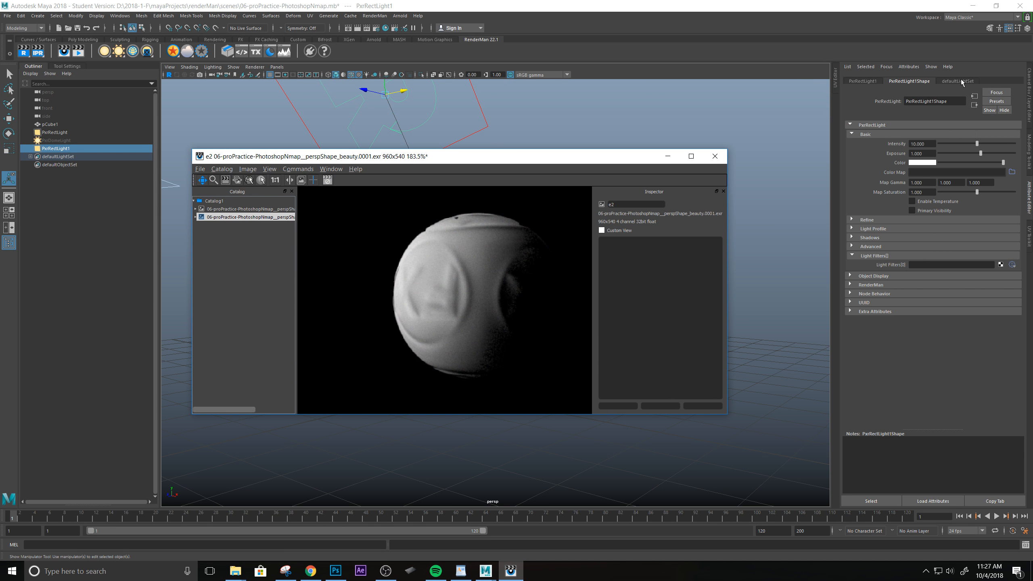
Select the sphere, display its PxrSurface1 material attributes and keep the live render in view beside them.
left_click_drag(517, 159, 600, 309)
left_click(475, 275)
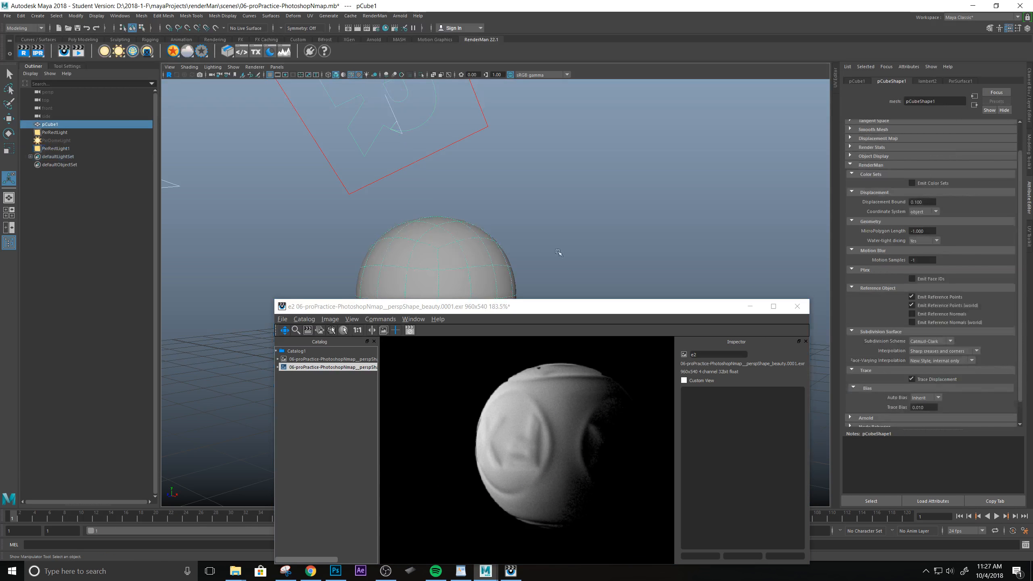
left_click(959, 81)
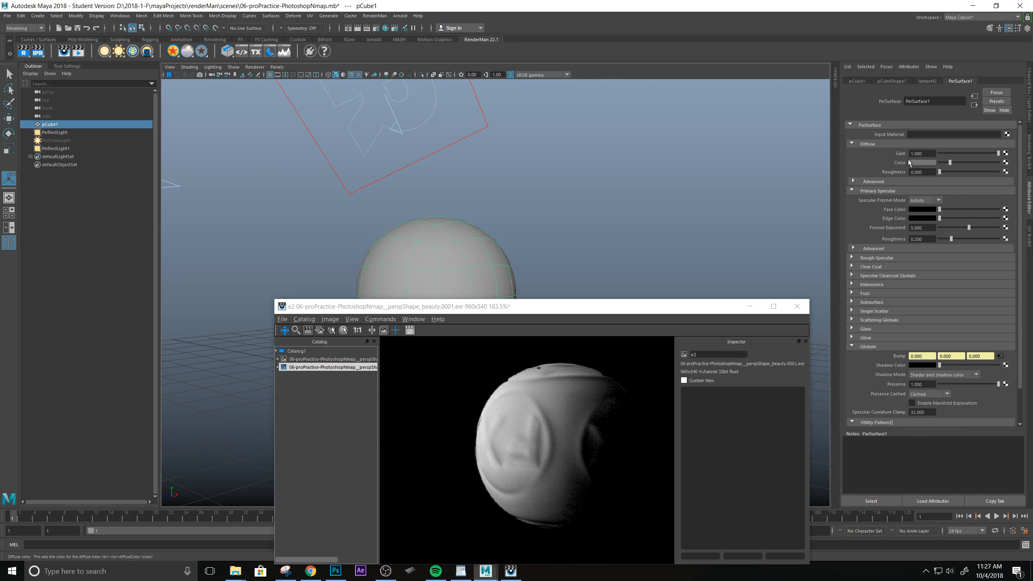
left_click_drag(702, 311, 686, 152)
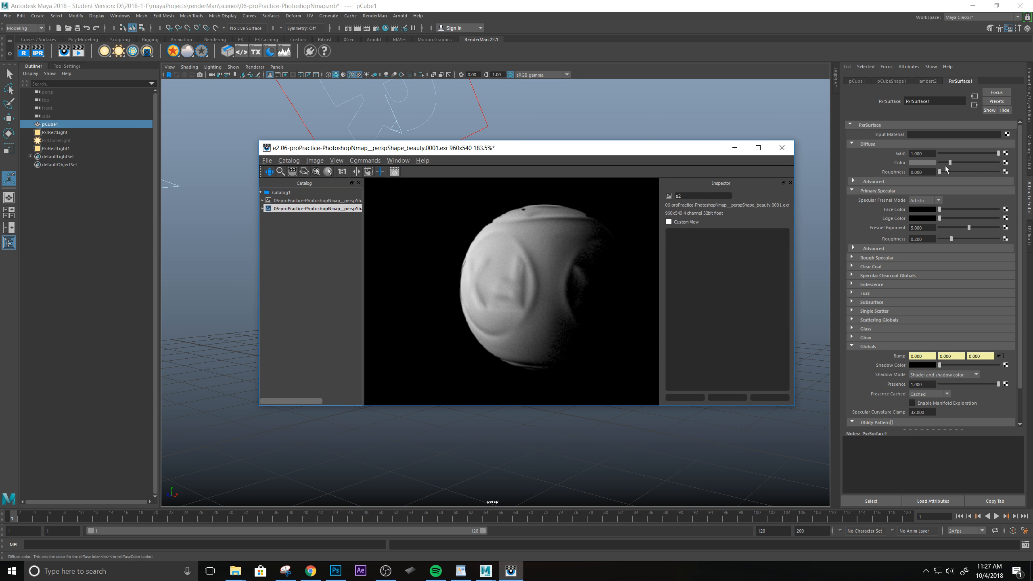
left_click(1005, 162)
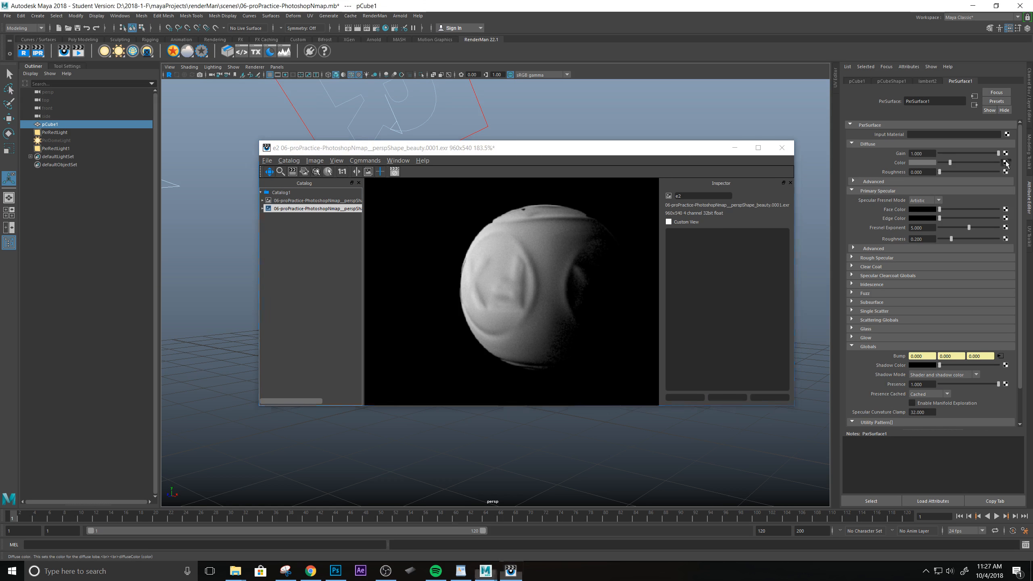
left_click_drag(497, 155, 860, 233)
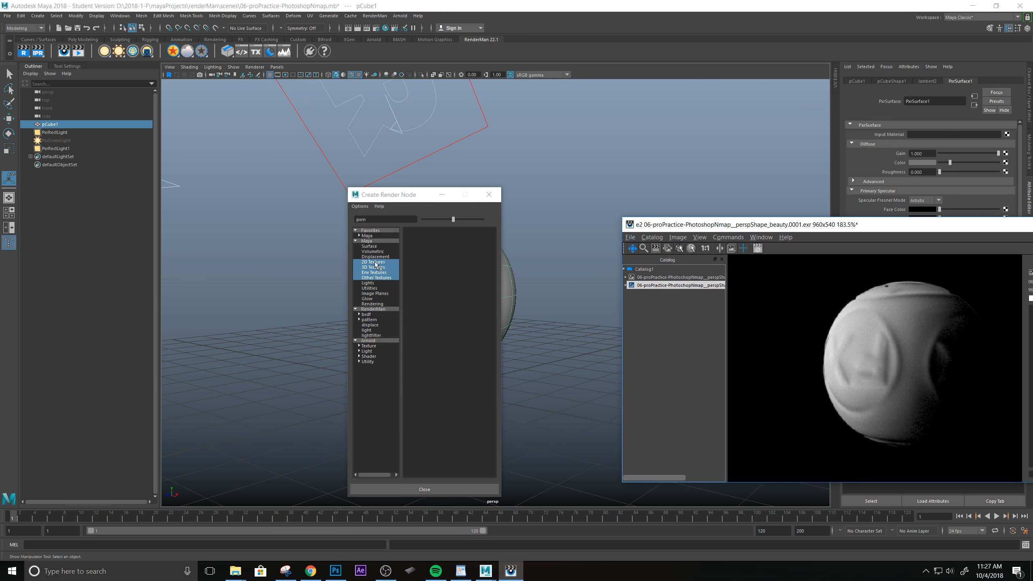
left_click(374, 261)
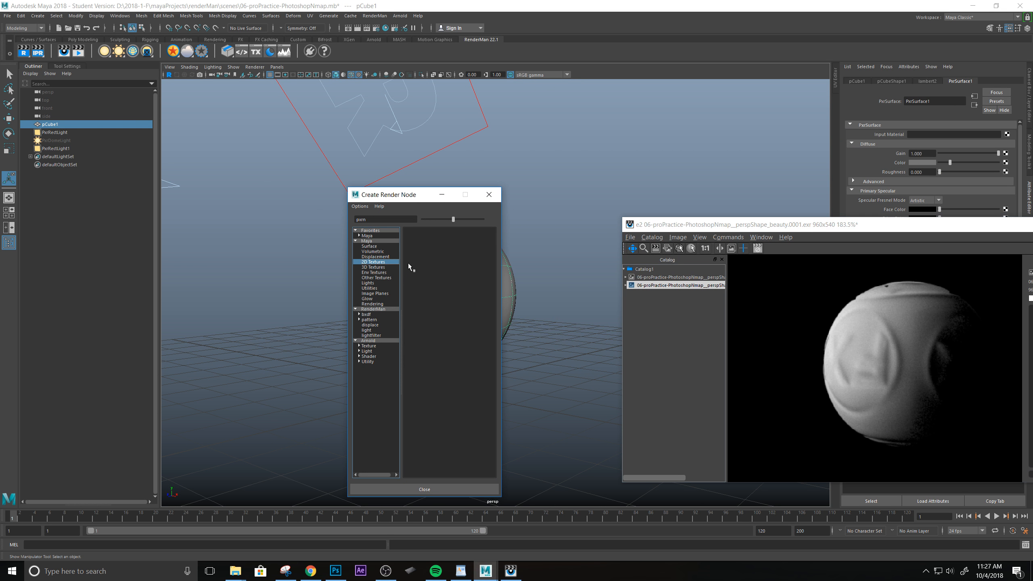
left_click(374, 247)
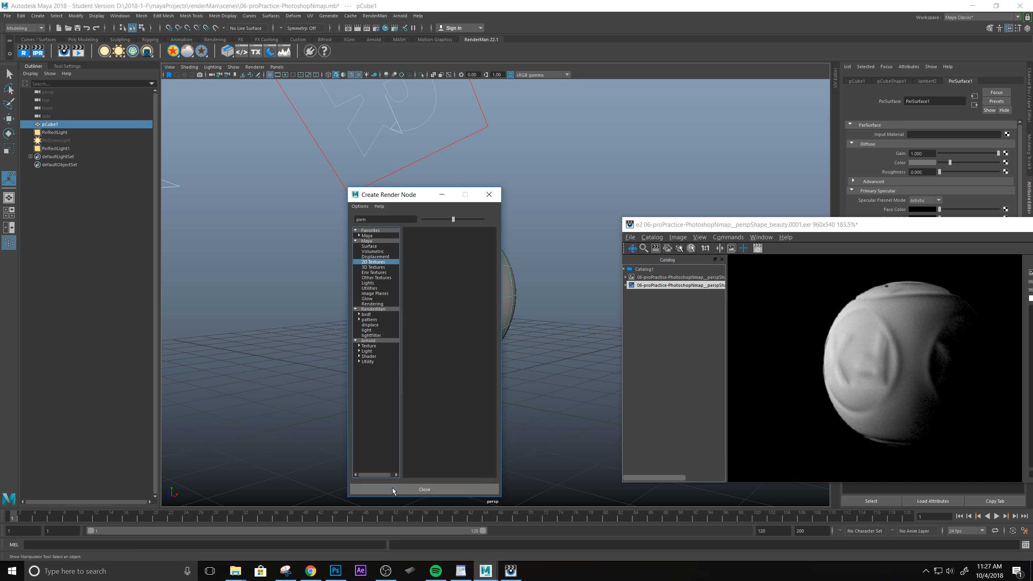
left_click(374, 293)
left_click_drag(413, 197, 313, 158)
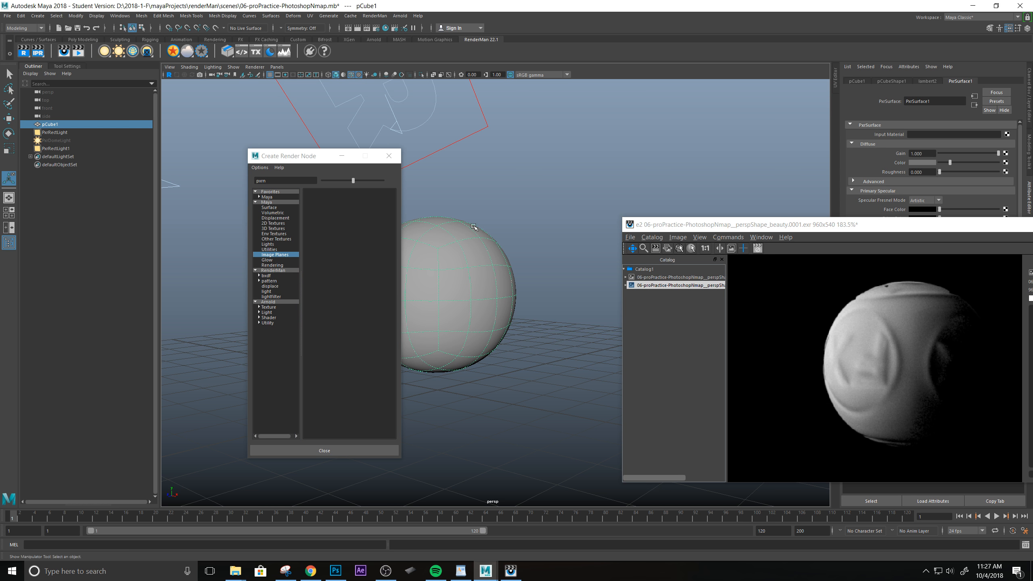
left_click_drag(688, 227, 450, 193)
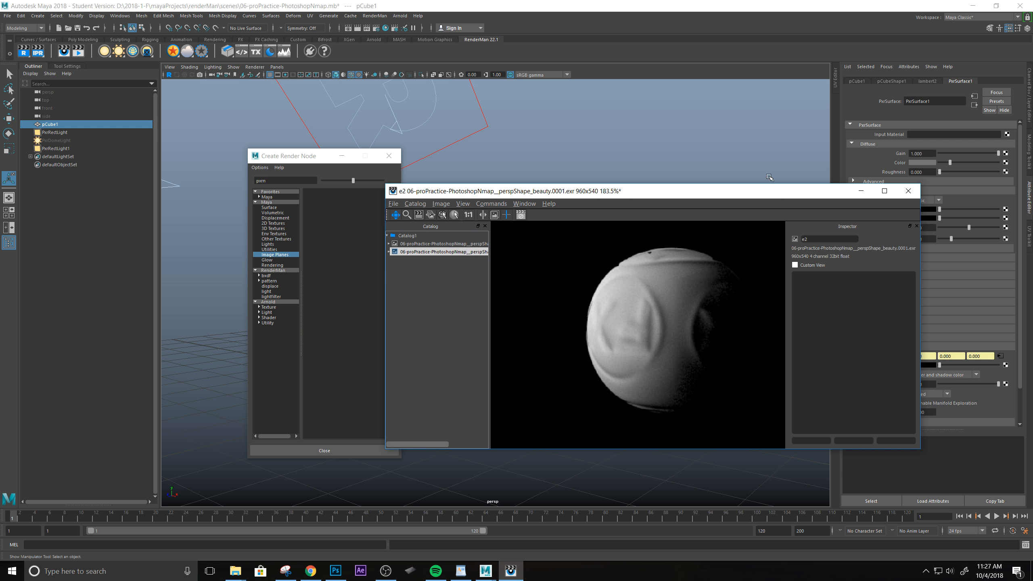
Close the live render window and dismiss the Create Render Node dialog.
left_click(908, 191)
left_click(536, 297)
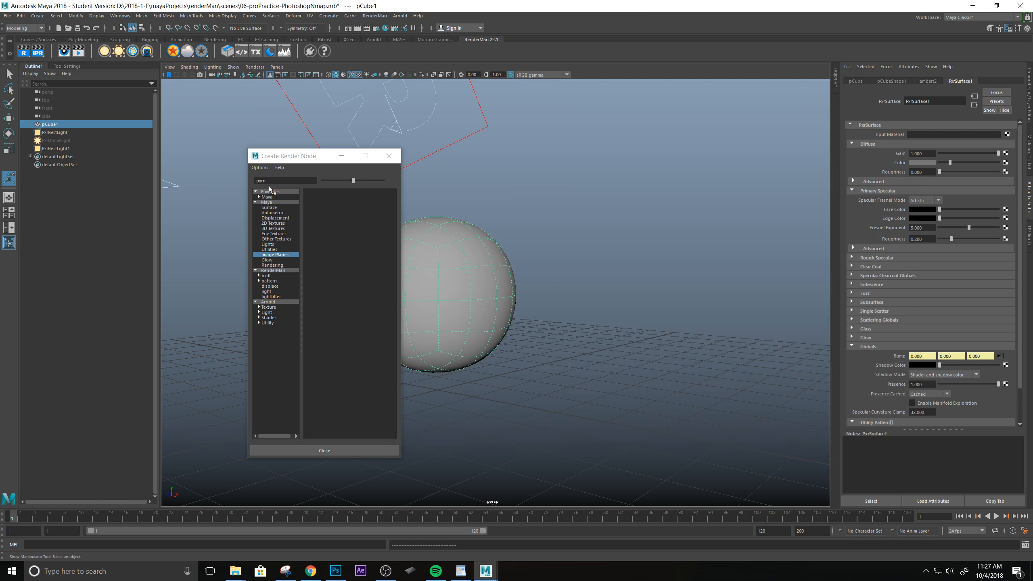
left_click(389, 156)
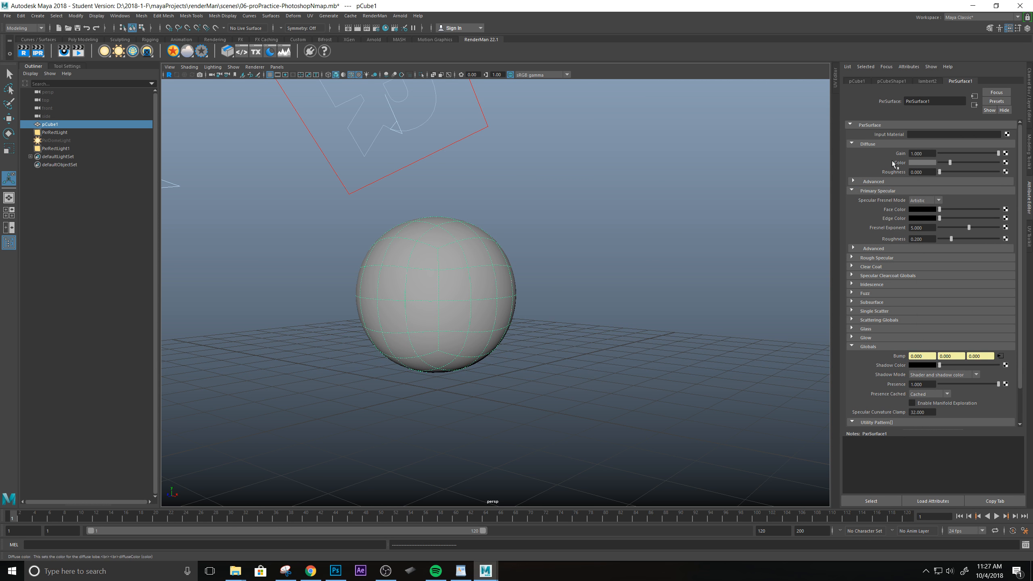
left_click(1005, 162)
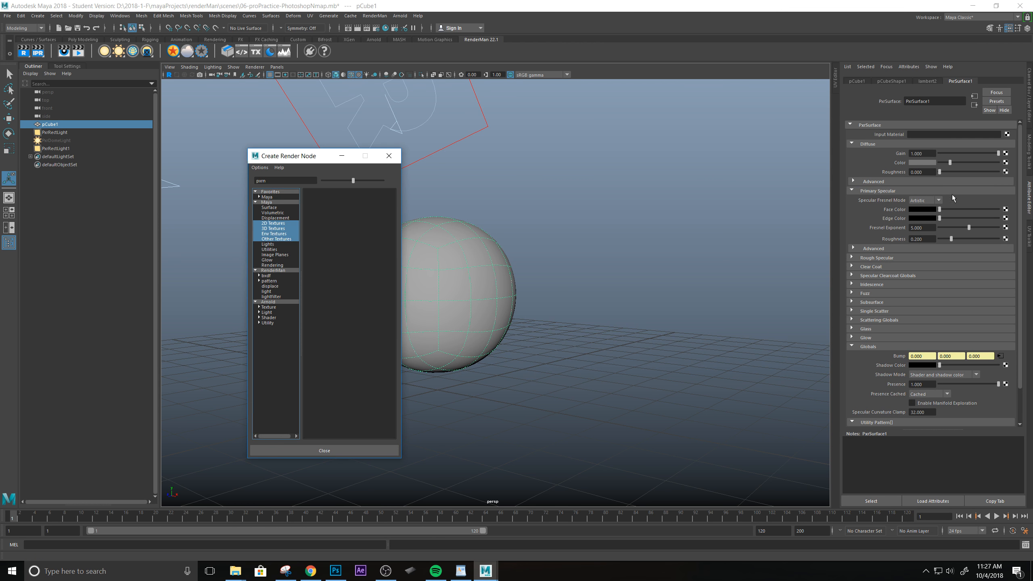
left_click(388, 155)
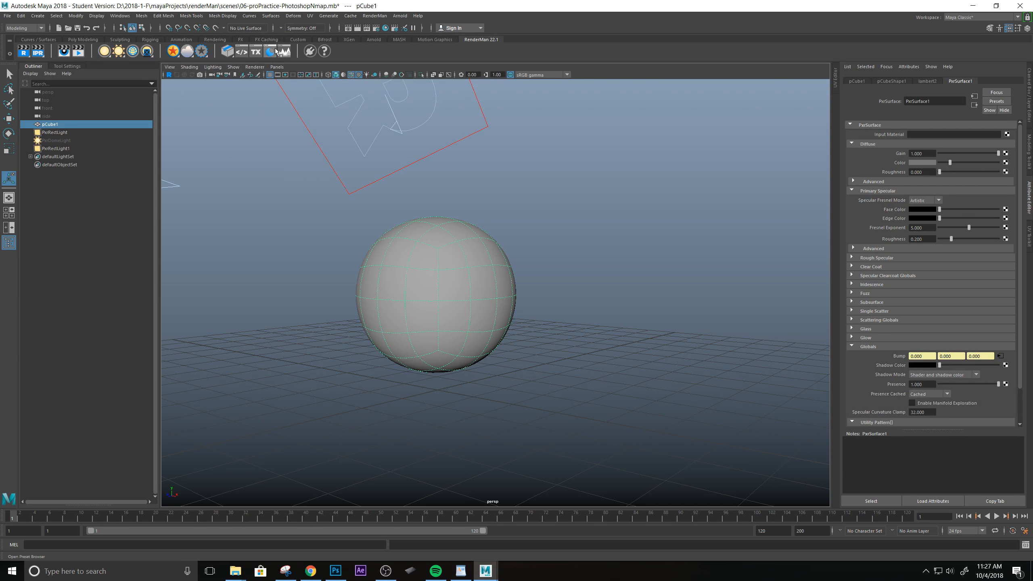
Open the Hypershade, position it with its attributes in view and select the PxrSurface1 node.
left_click(385, 28)
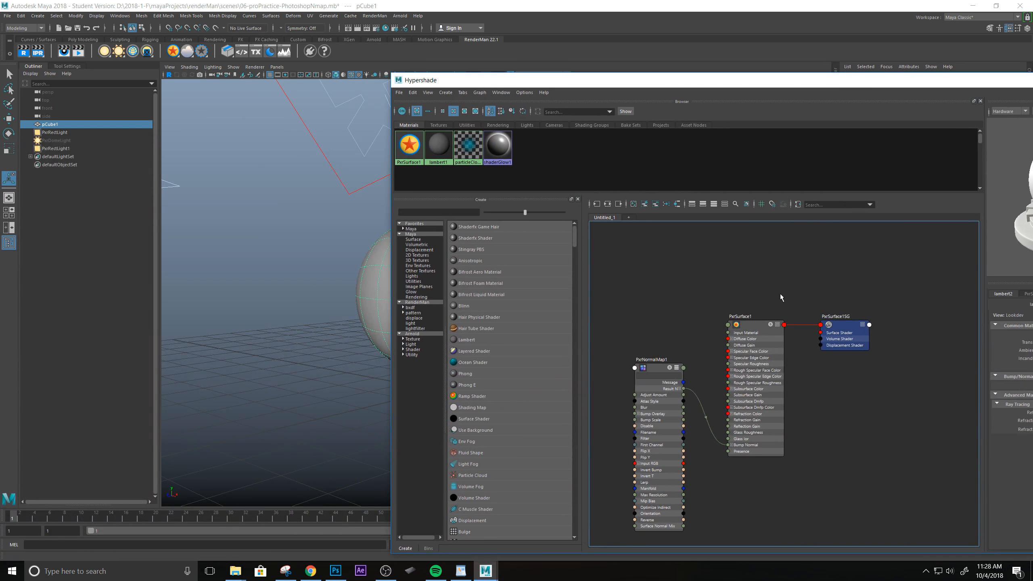
scroll(762, 352, "up", 2)
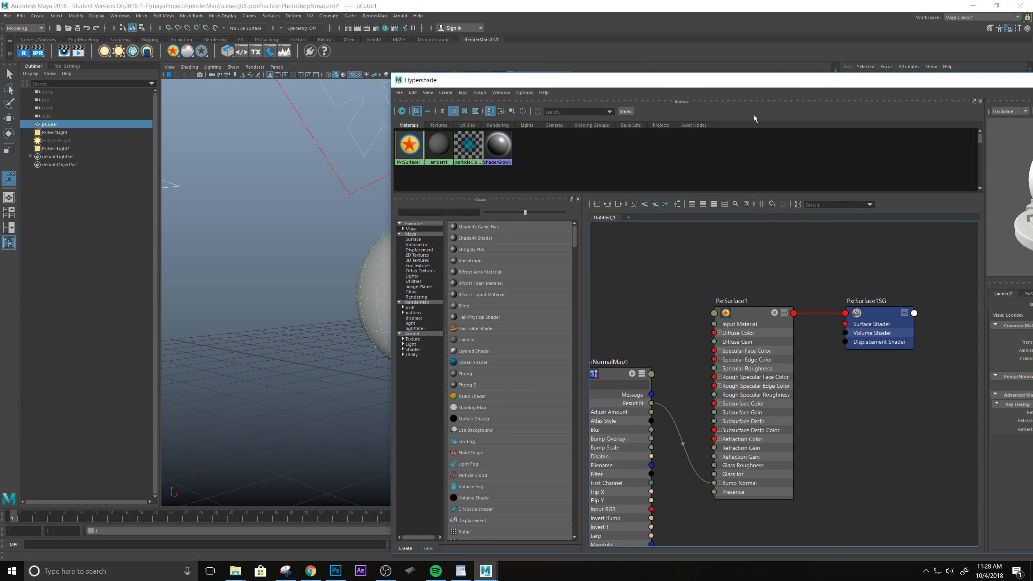
left_click_drag(762, 86, 581, 56)
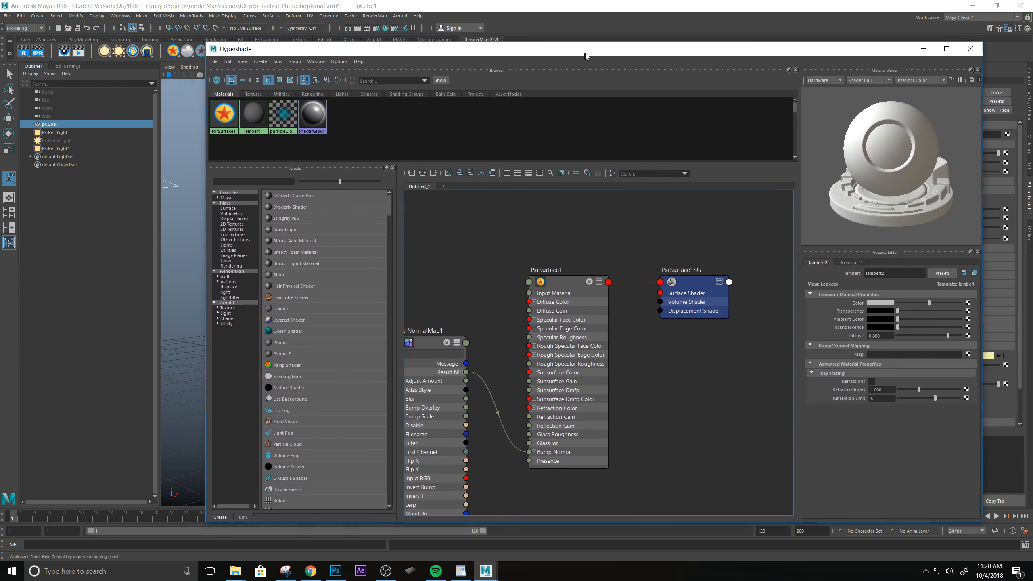
left_click(578, 282)
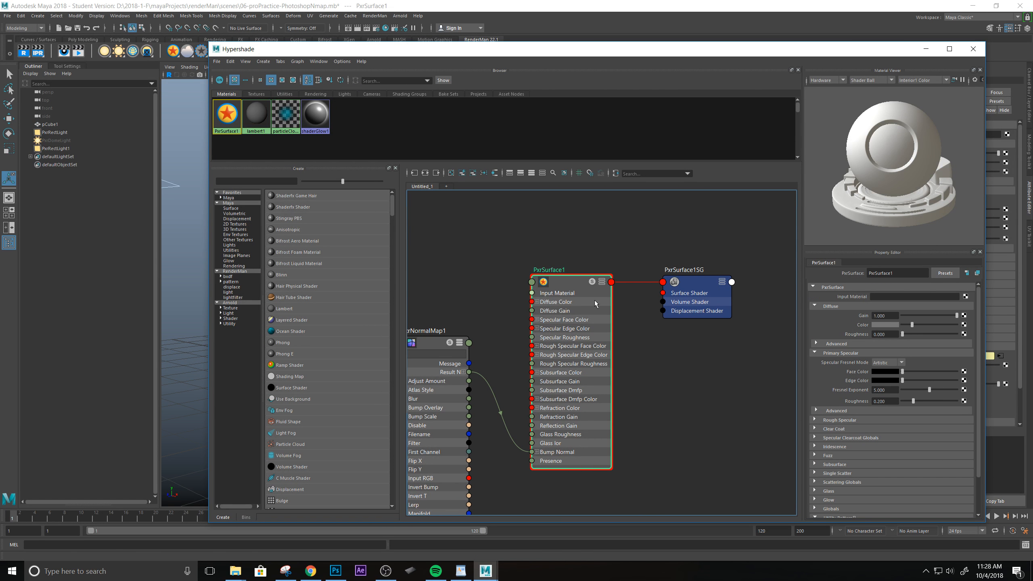
Create a 2D File texture for PxrSurface1's diffuse Color, clearing the leftover search filter from the node list.
left_click(964, 325)
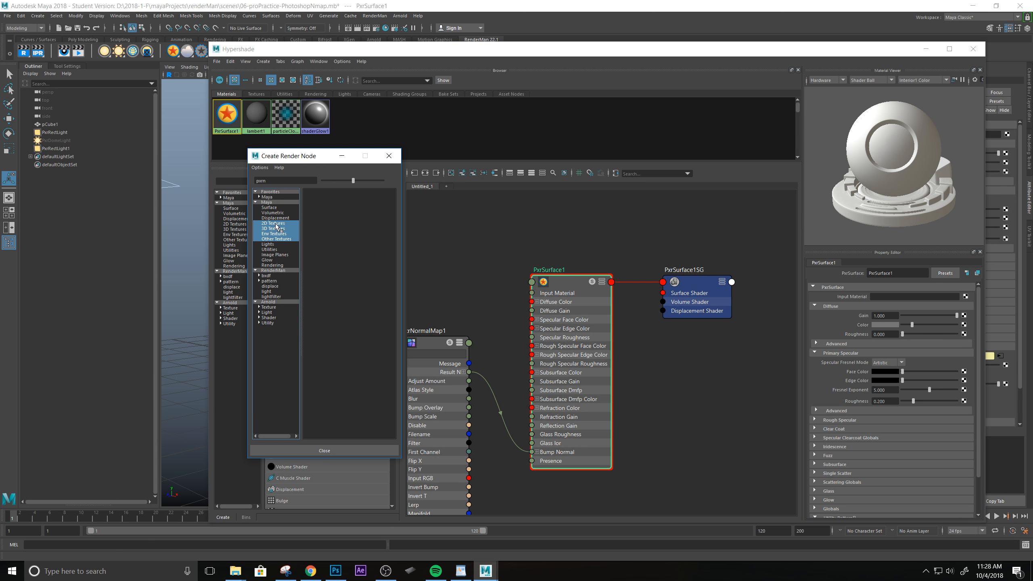
left_click(276, 224)
double_click(281, 181)
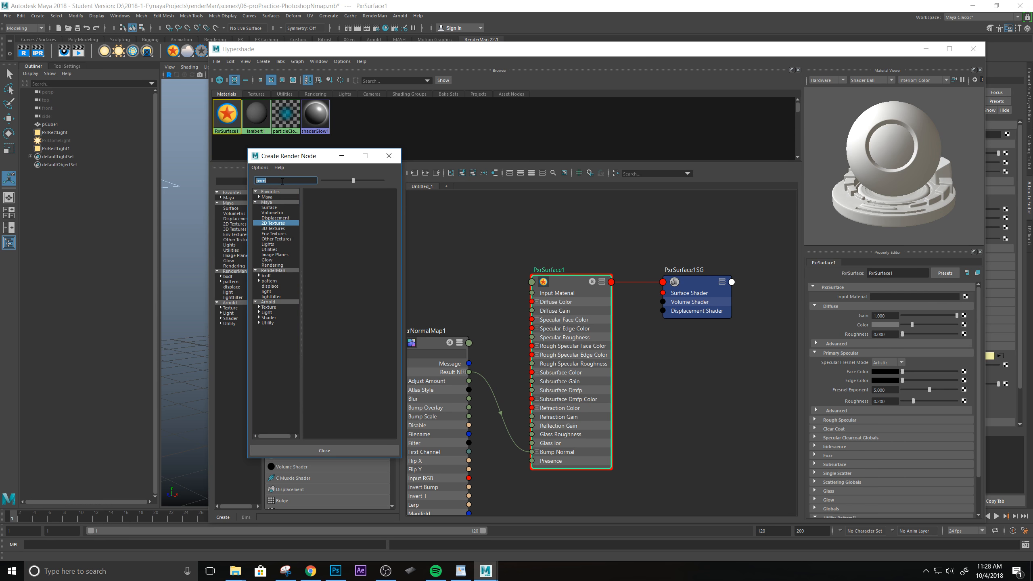
key("BackSpace")
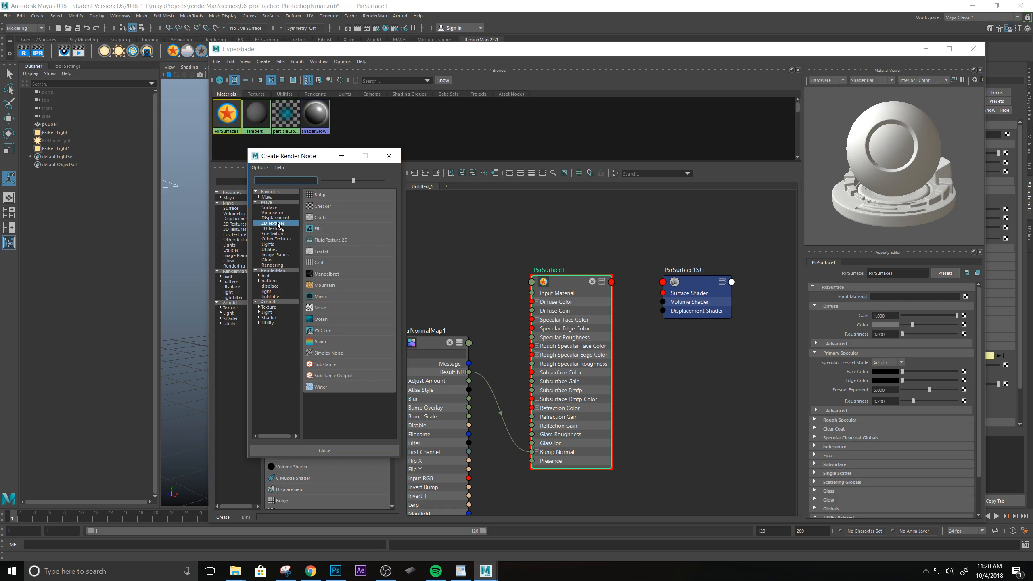
left_click(323, 233)
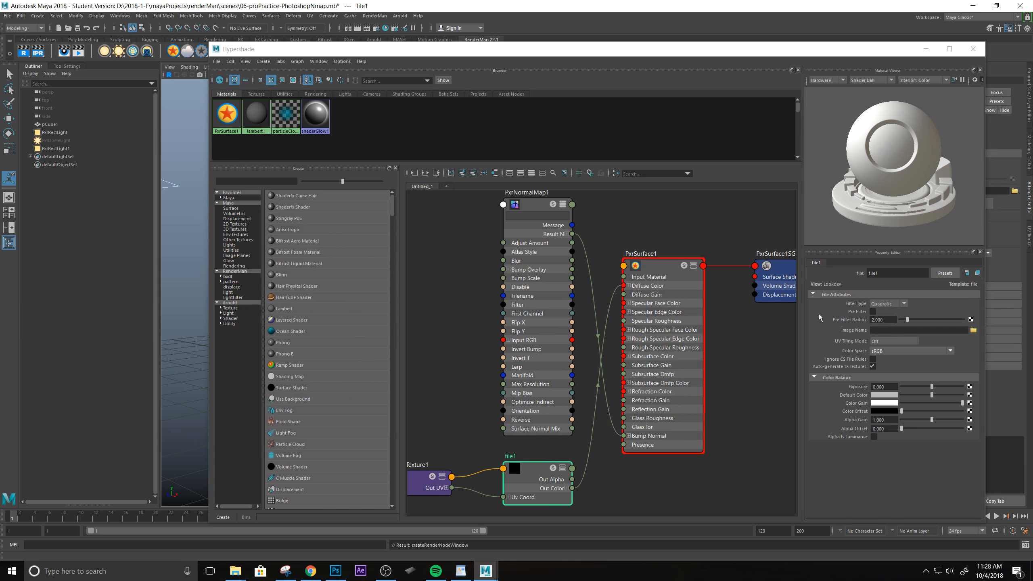
Load tx1.jpg from the sourceimages folder as the file1 texture's image.
left_click(973, 330)
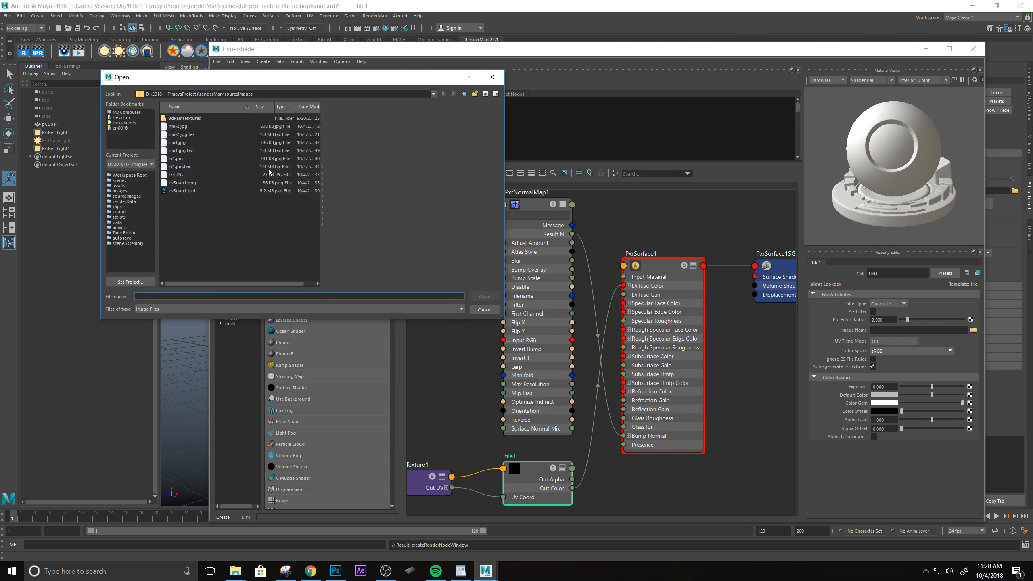
left_click(184, 166)
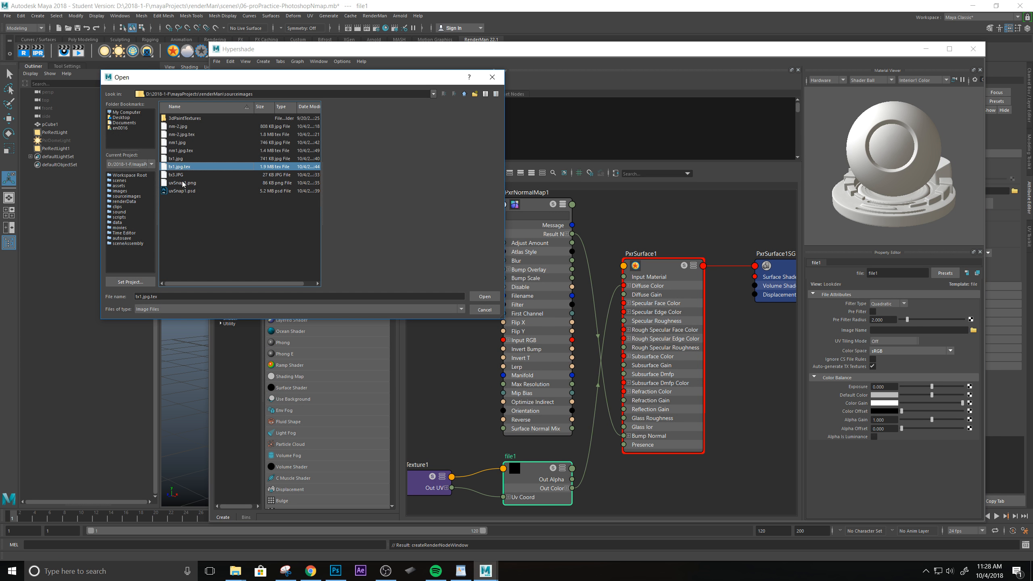
left_click(182, 176)
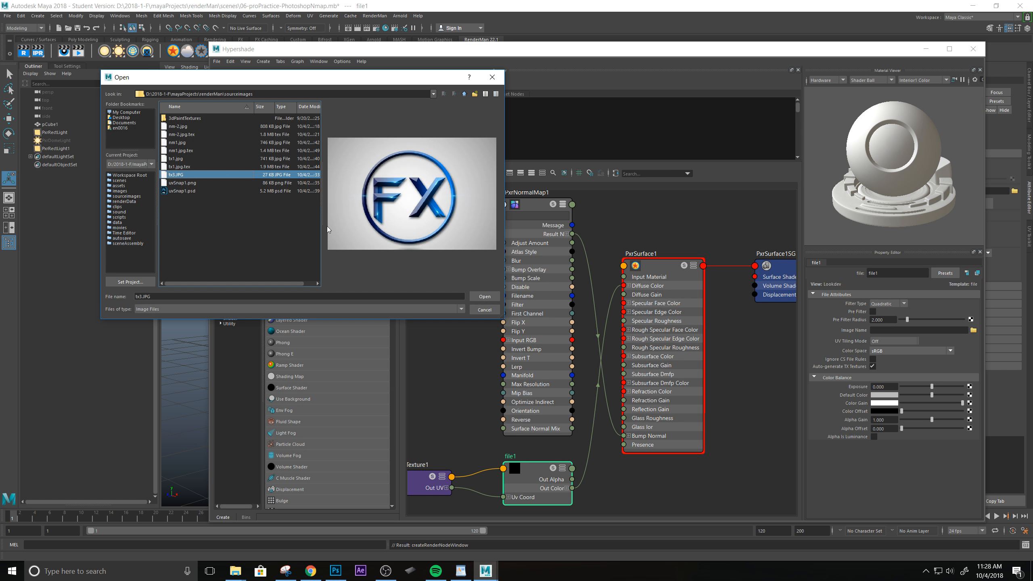
left_click(181, 167)
left_click(183, 183)
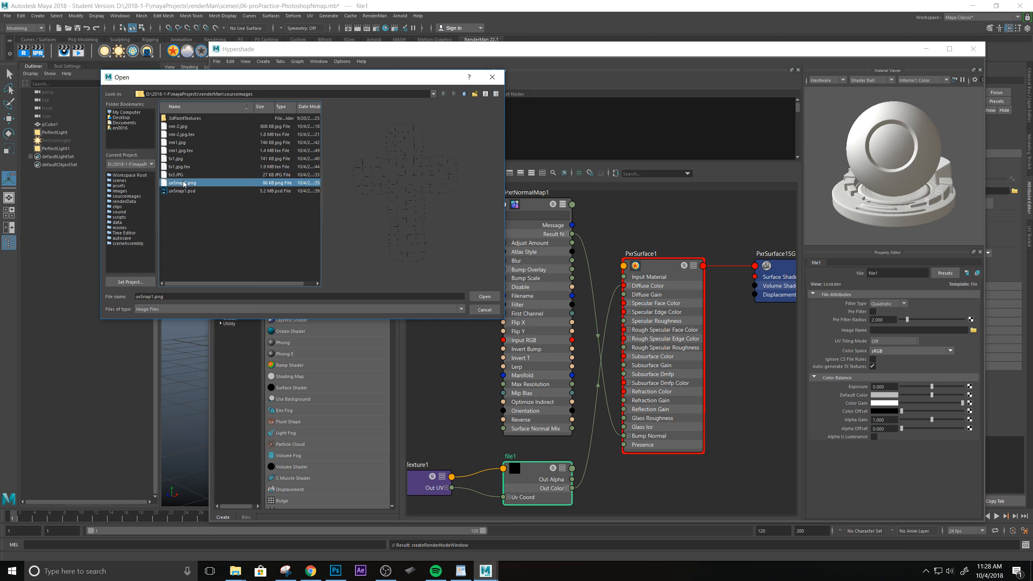
left_click(182, 159)
left_click(484, 296)
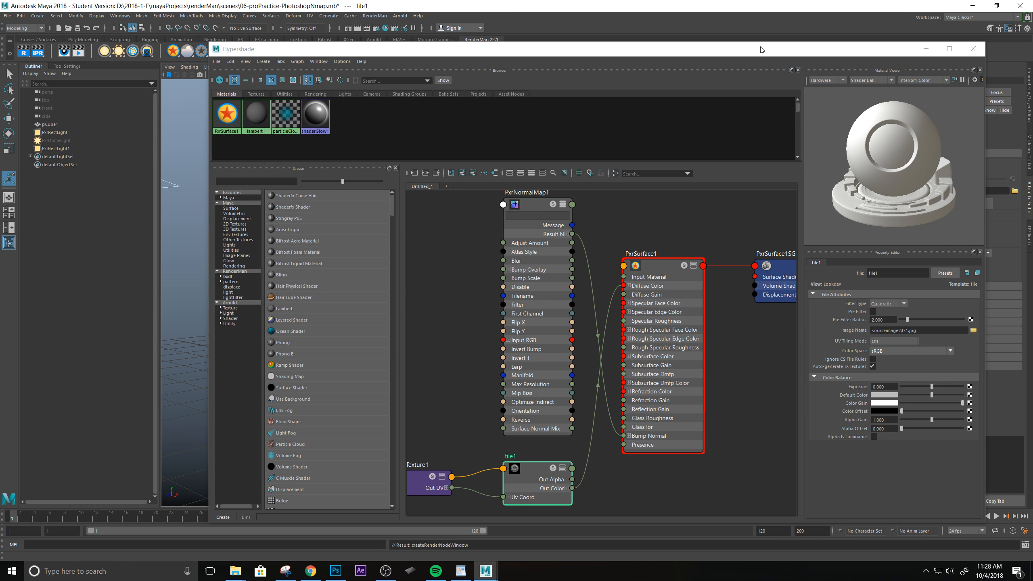
Move the Hypershade out of the way, start the RenderMan live render of the textured sphere and clear the selection.
left_click_drag(762, 50, 0, 51)
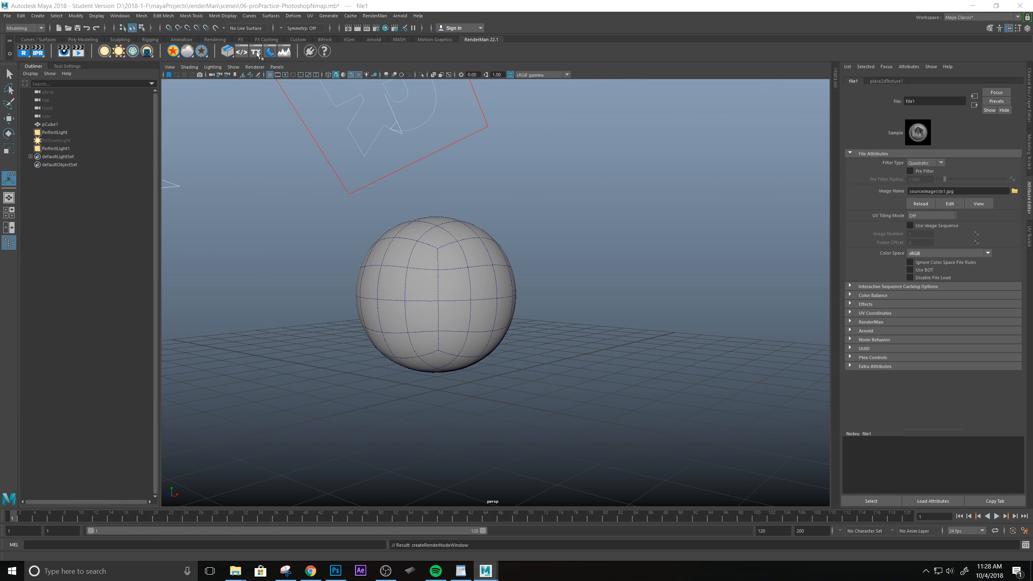
left_click(42, 53)
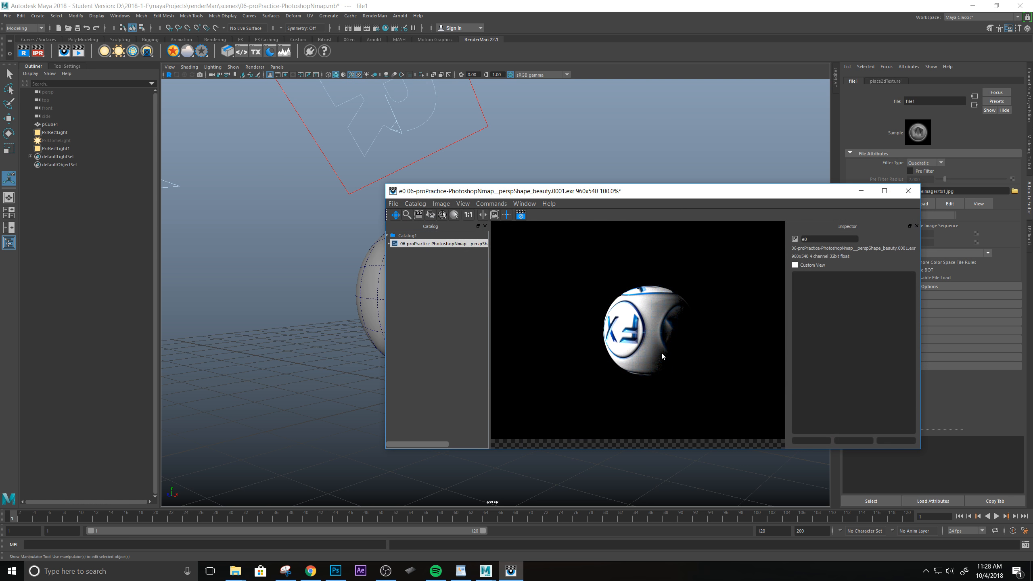
left_click(305, 386)
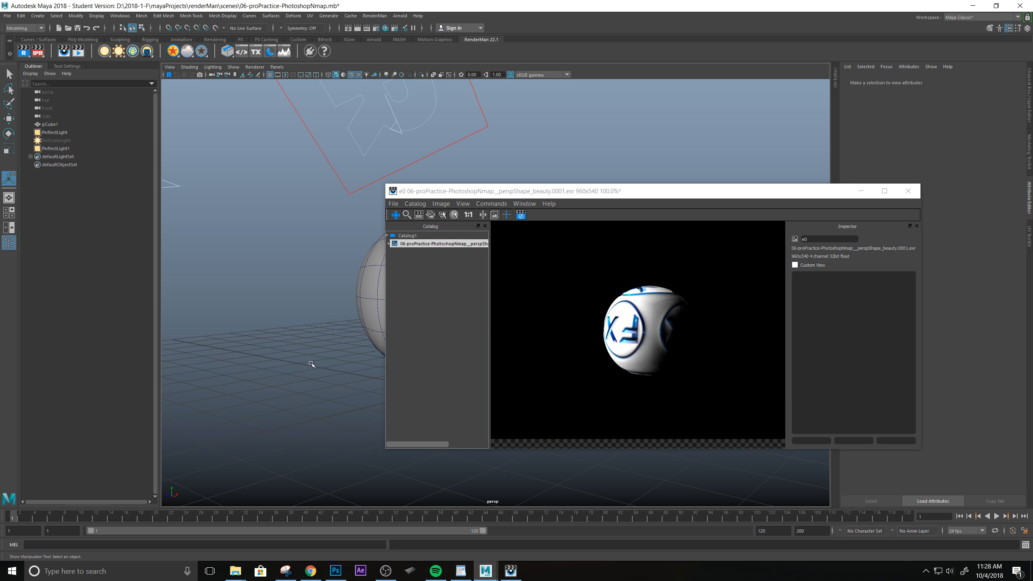
Select the PxrRectLight beside the sphere, lower it and check the textured surface from another angle in the live render.
left_click_drag(295, 343, 328, 348, "alt")
left_click_drag(309, 293, 284, 244, "alt")
left_click(284, 244)
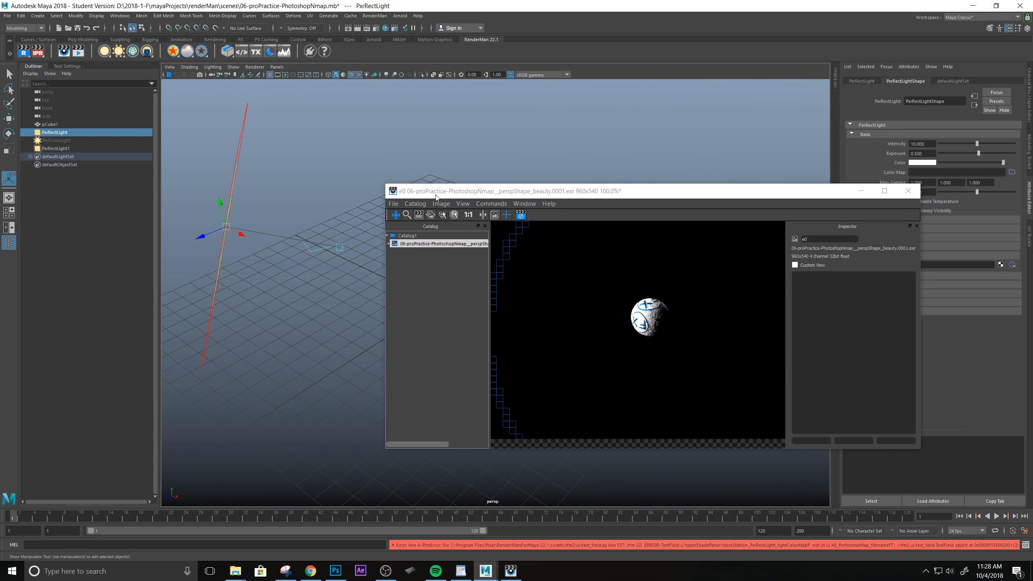
left_click_drag(686, 162, 480, 265)
left_click_drag(220, 202, 234, 251)
scroll(263, 317, "down", 2)
scroll(305, 326, "up", 5)
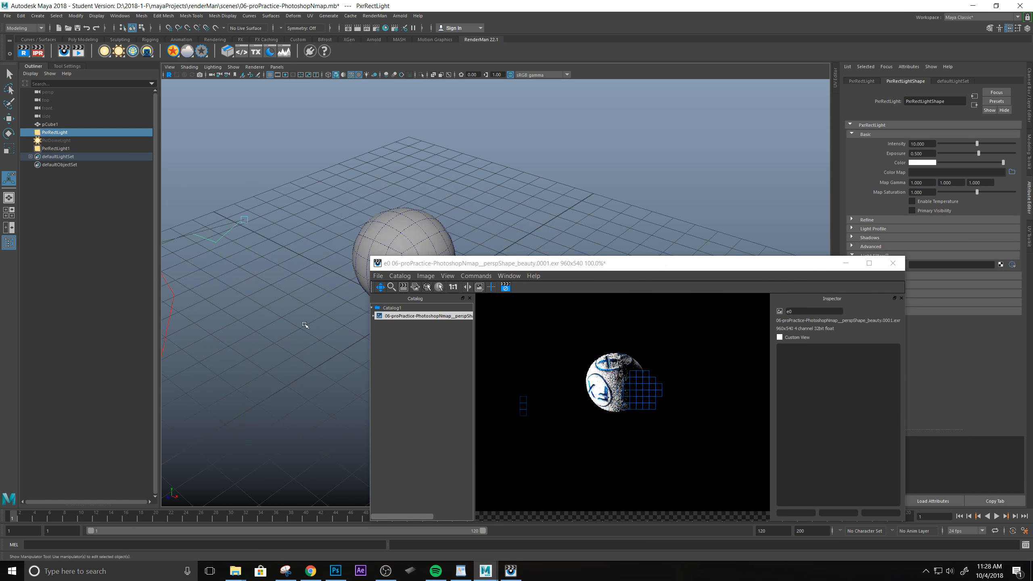
left_click_drag(305, 325, 274, 311, "alt")
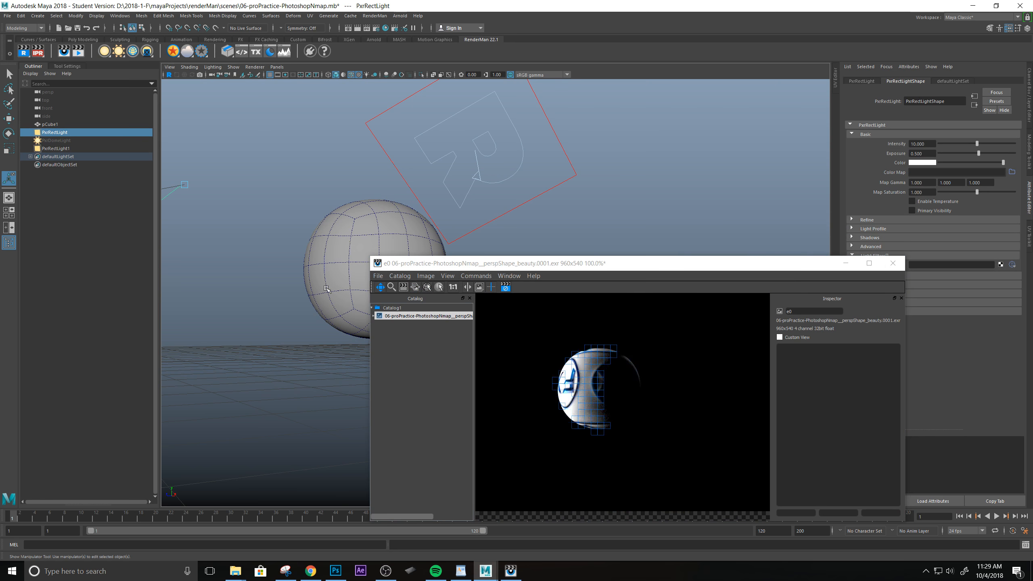
Bring the Hypershade back beside the live render and select the connection from file1 to PxrSurface1's Diffuse Color.
left_click(385, 28)
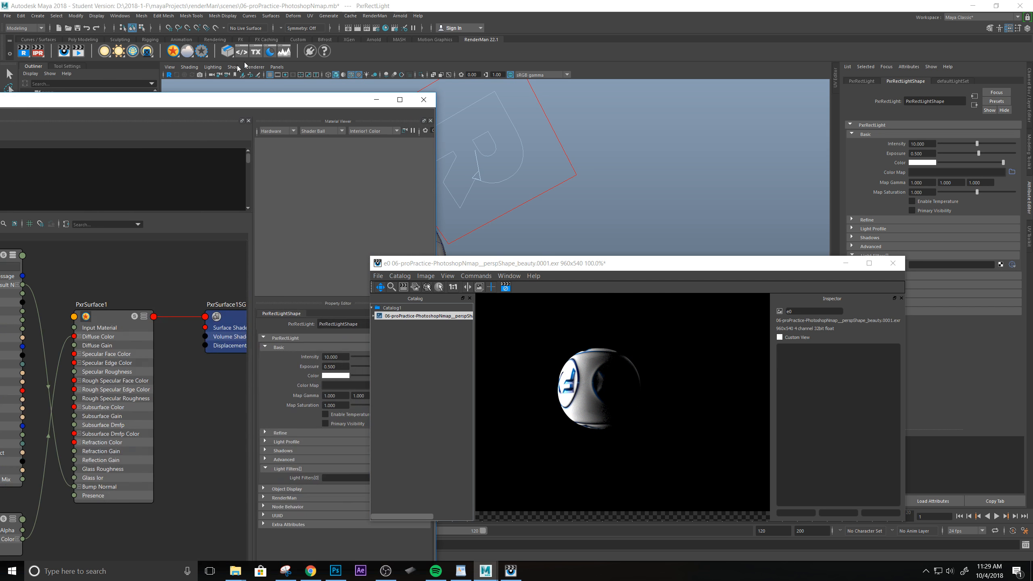
left_click_drag(69, 100, 493, 49)
left_click_drag(547, 266, 763, 236)
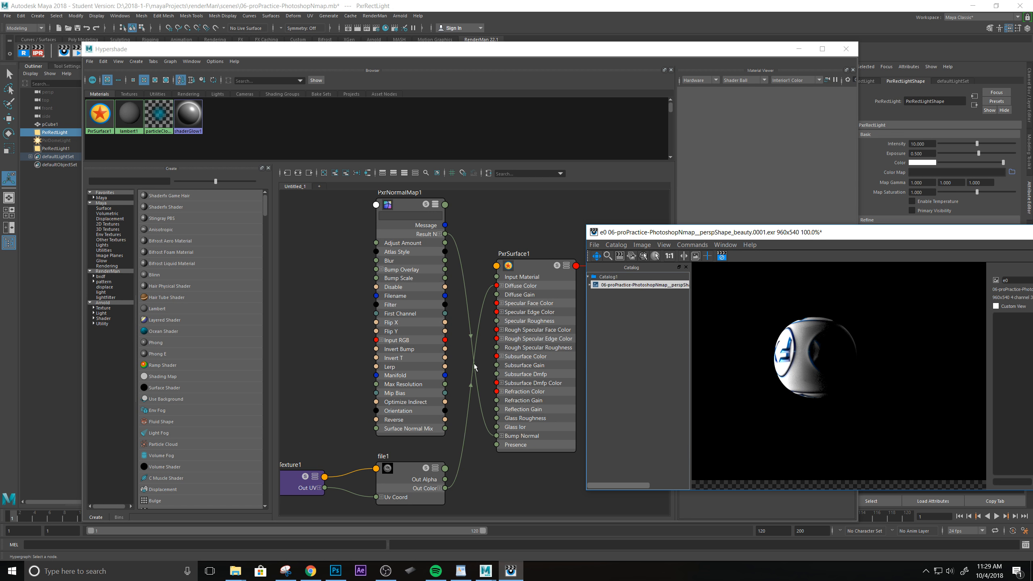
left_click_drag(486, 287, 496, 300)
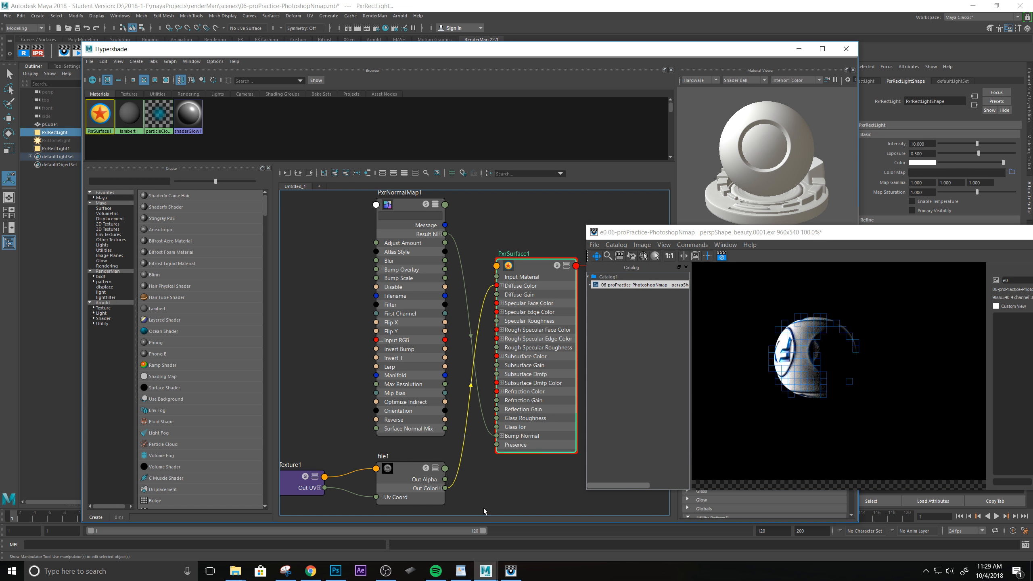